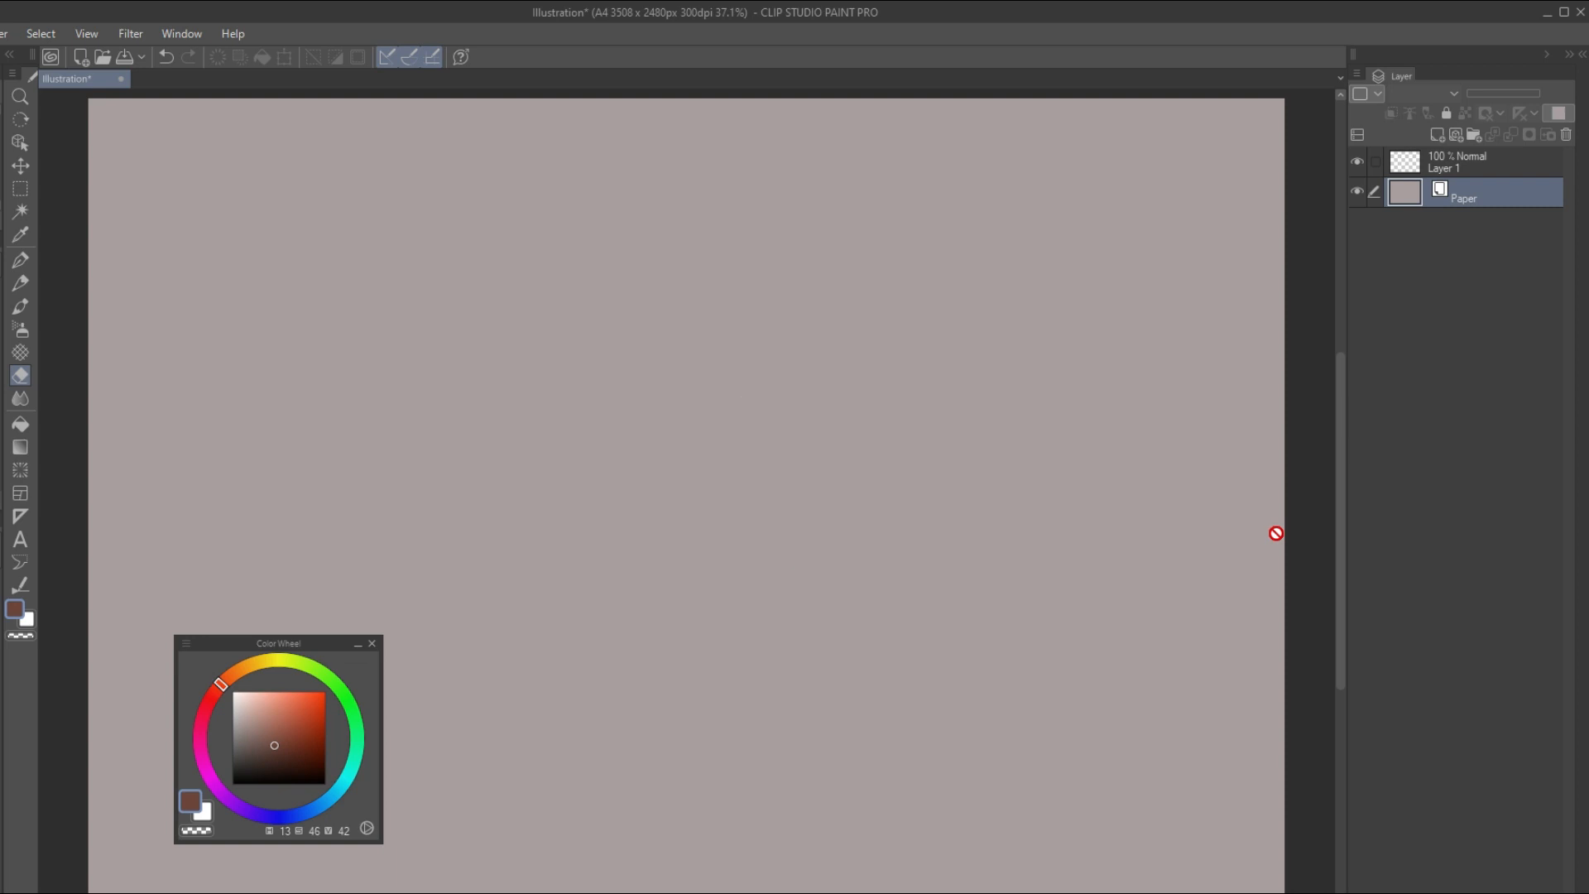
Display the canvas grid and set its gap to 500 px
{"action": "left_click", "coordinate": [87, 33]}
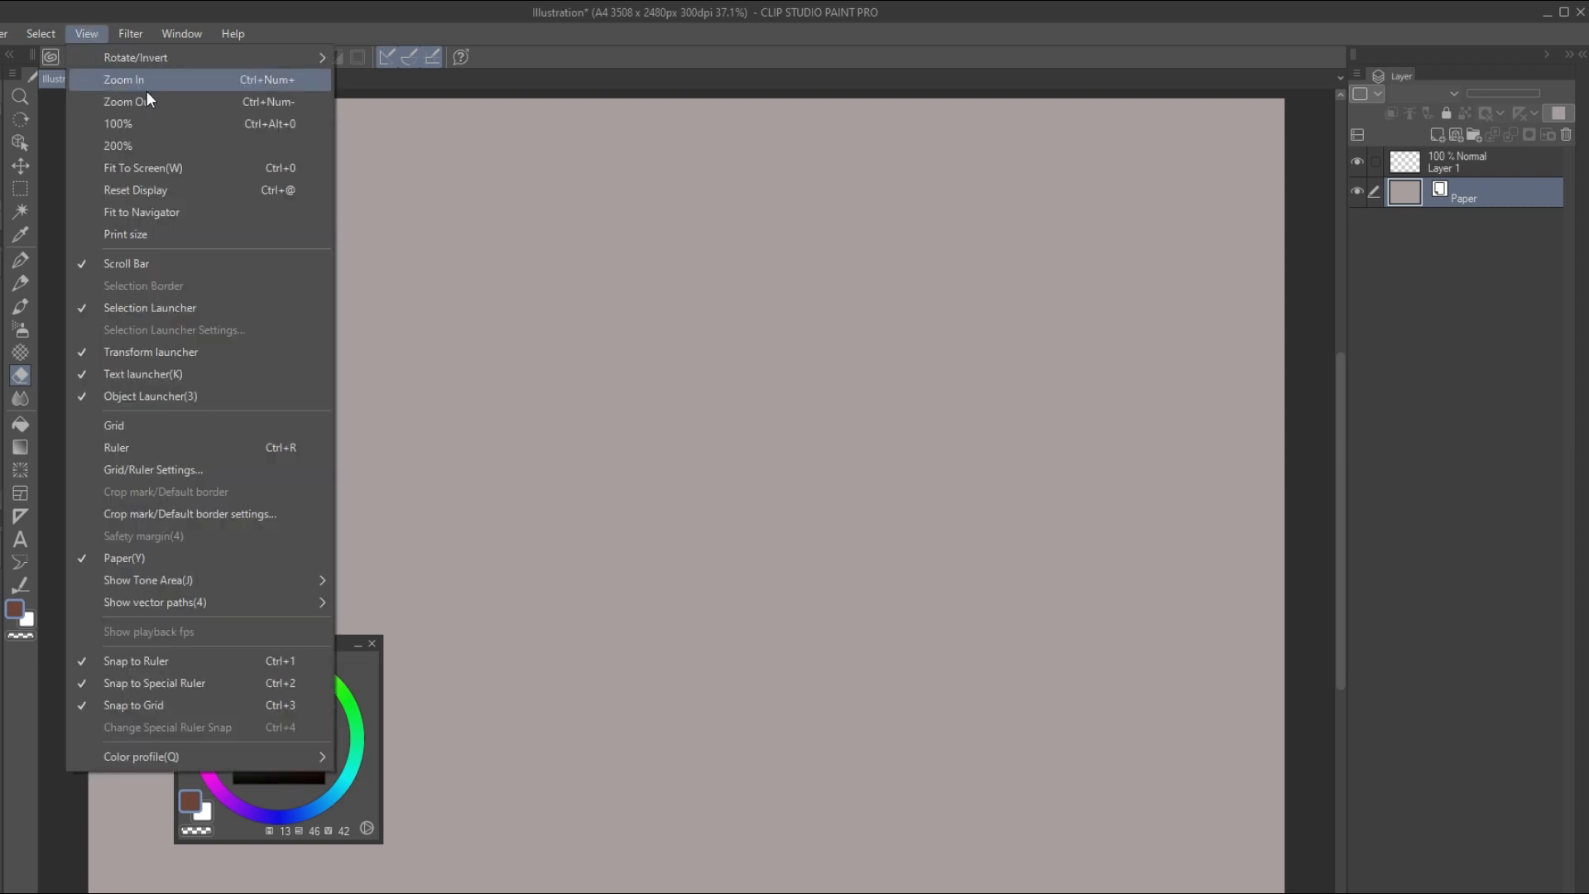
{"action": "left_click", "coordinate": [245, 427]}
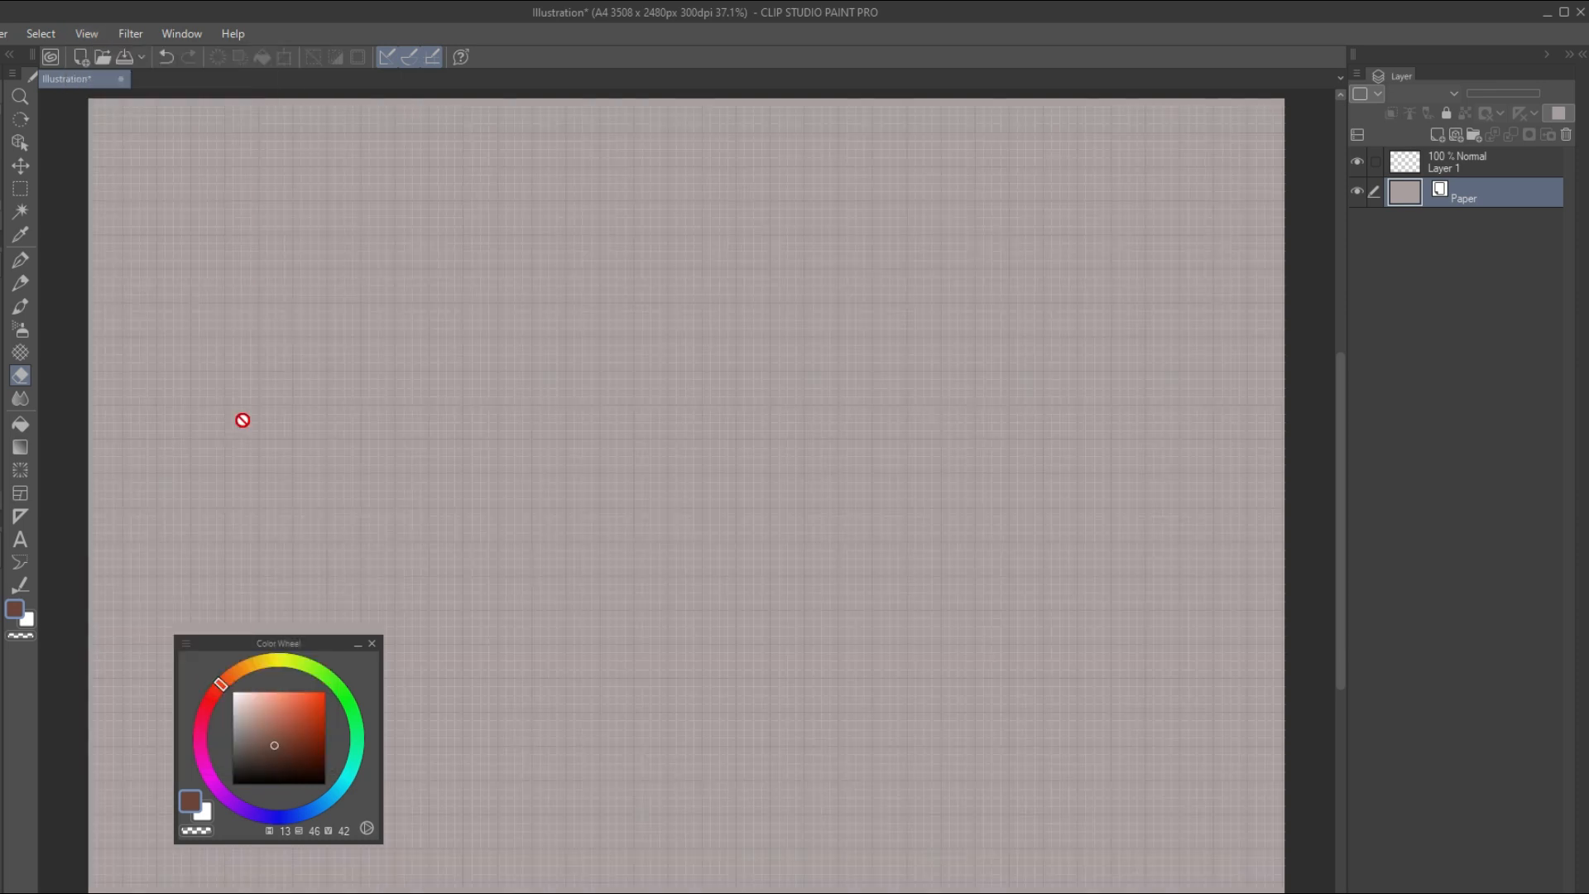
{"action": "left_click", "coordinate": [86, 34]}
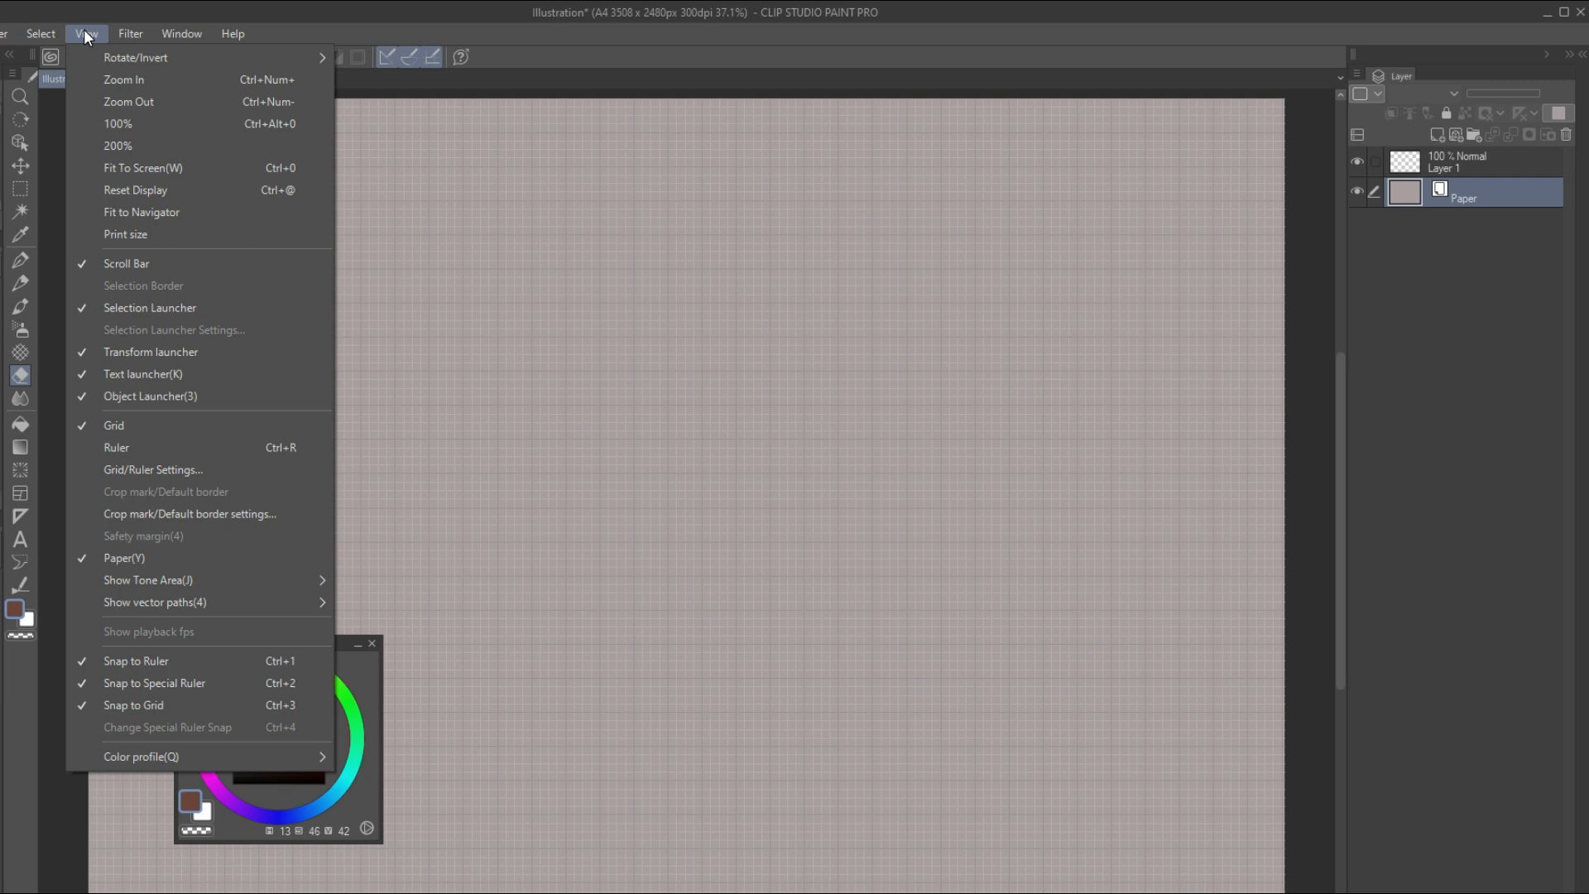
{"action": "left_click", "coordinate": [202, 470]}
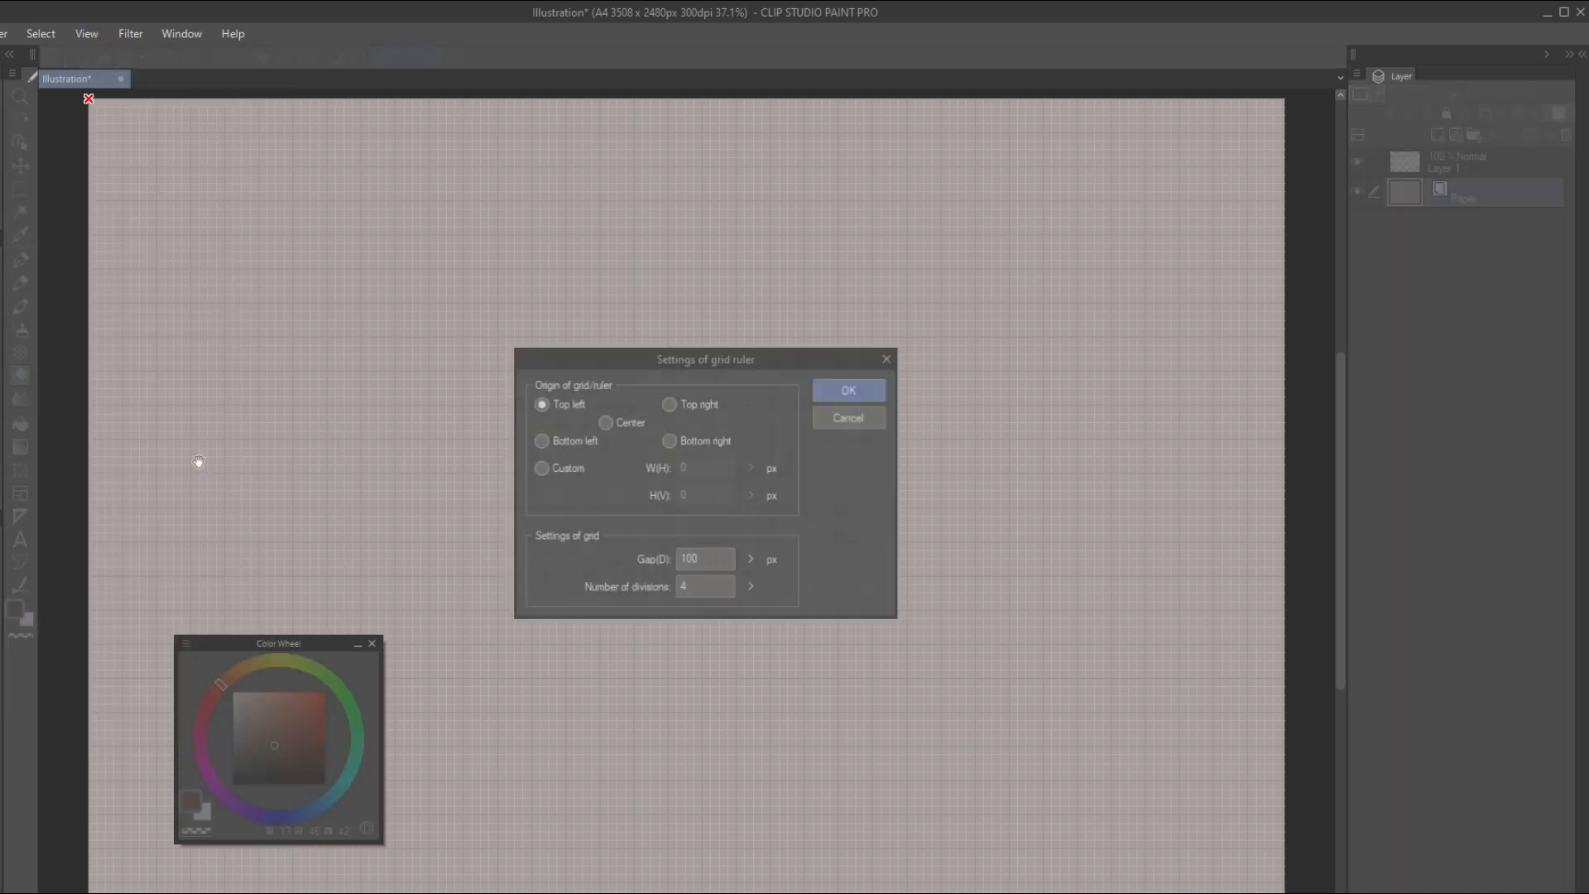
{"action": "left_click", "coordinate": [709, 560]}
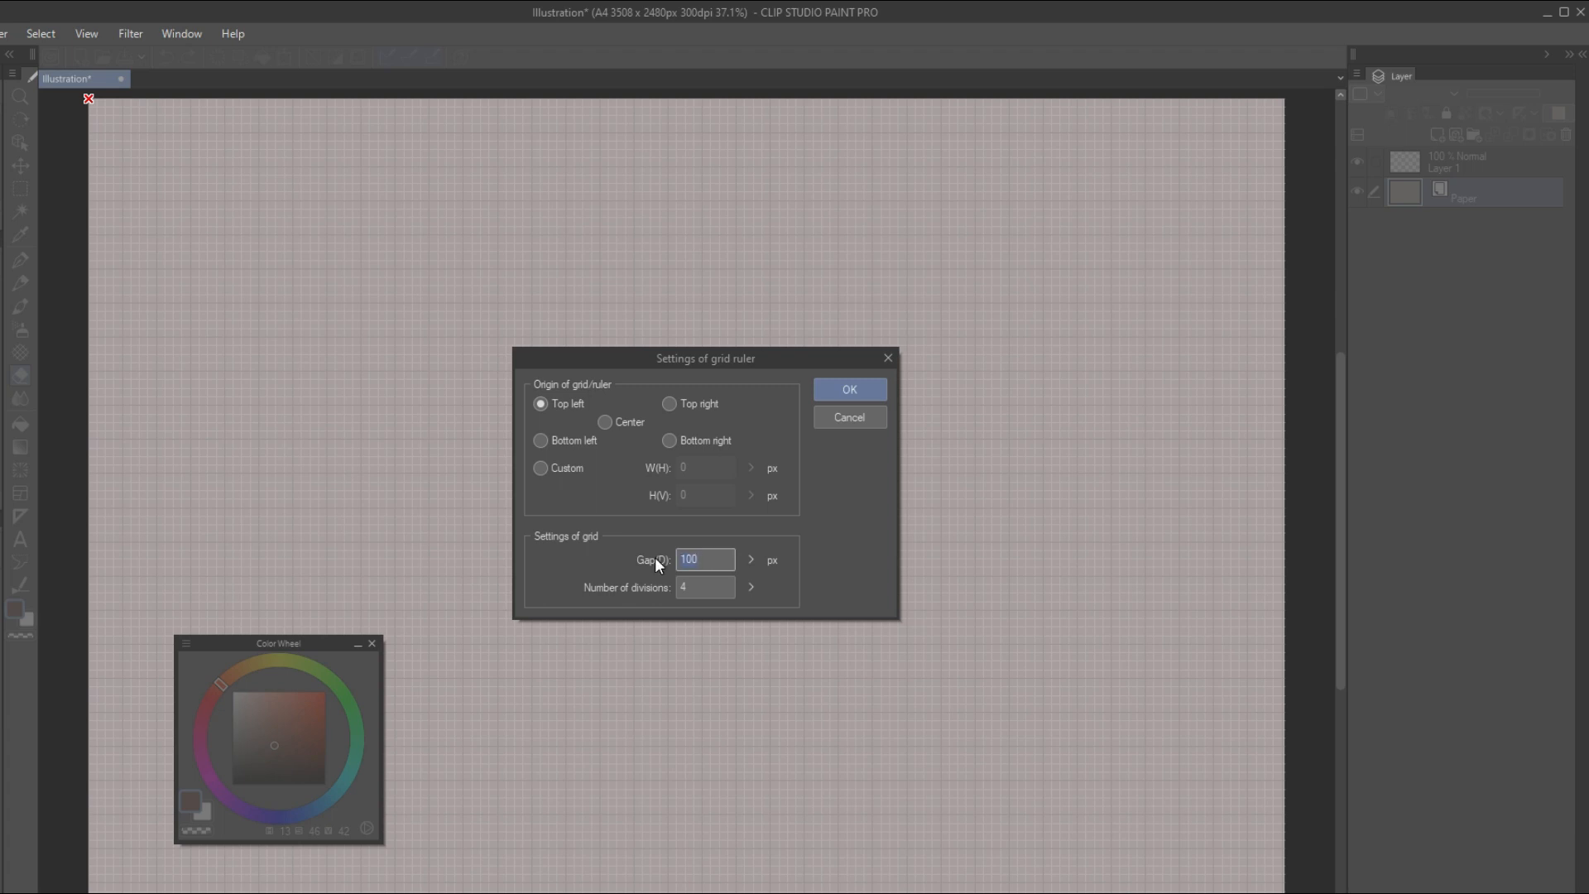
{"action": "type", "text": "500"}
{"action": "left_click", "coordinate": [852, 390]}
Draw five vertical red lines with the Pen tool on Layer 1, following the grid lines across the upper part of the canvas
{"action": "left_click", "coordinate": [270, 694]}
{"action": "left_click", "coordinate": [209, 701]}
{"action": "left_click", "coordinate": [317, 692]}
{"action": "left_click", "coordinate": [20, 260]}
{"action": "left_click", "coordinate": [1476, 170]}
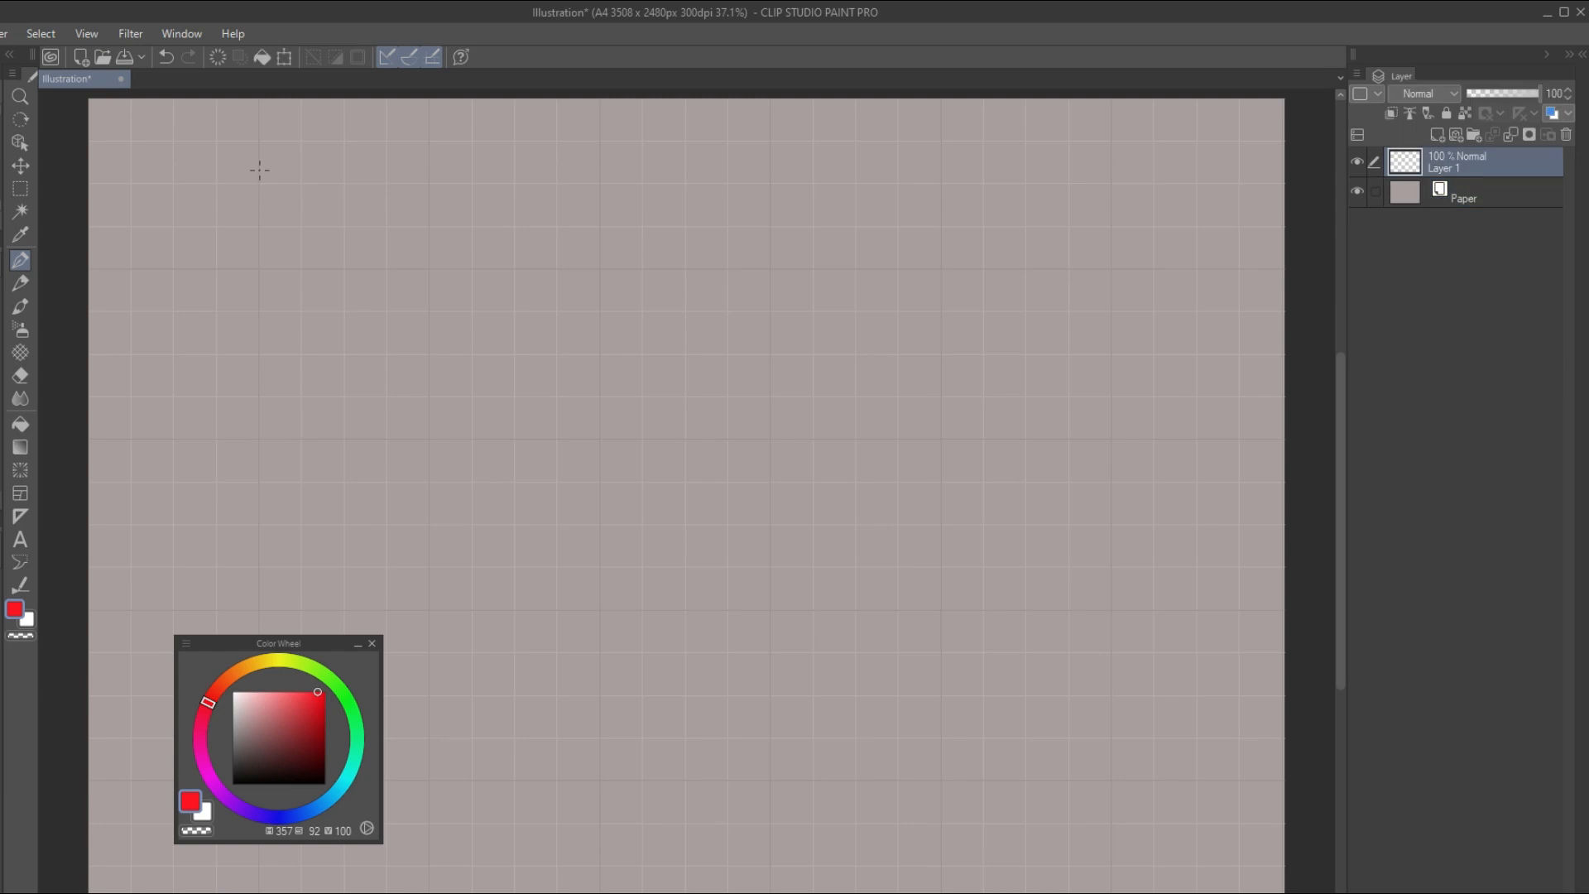
{"action": "left_click_drag", "start_coordinate": [259, 160], "coordinate": [265, 633]}
{"action": "left_click_drag", "start_coordinate": [429, 145], "coordinate": [429, 710]}
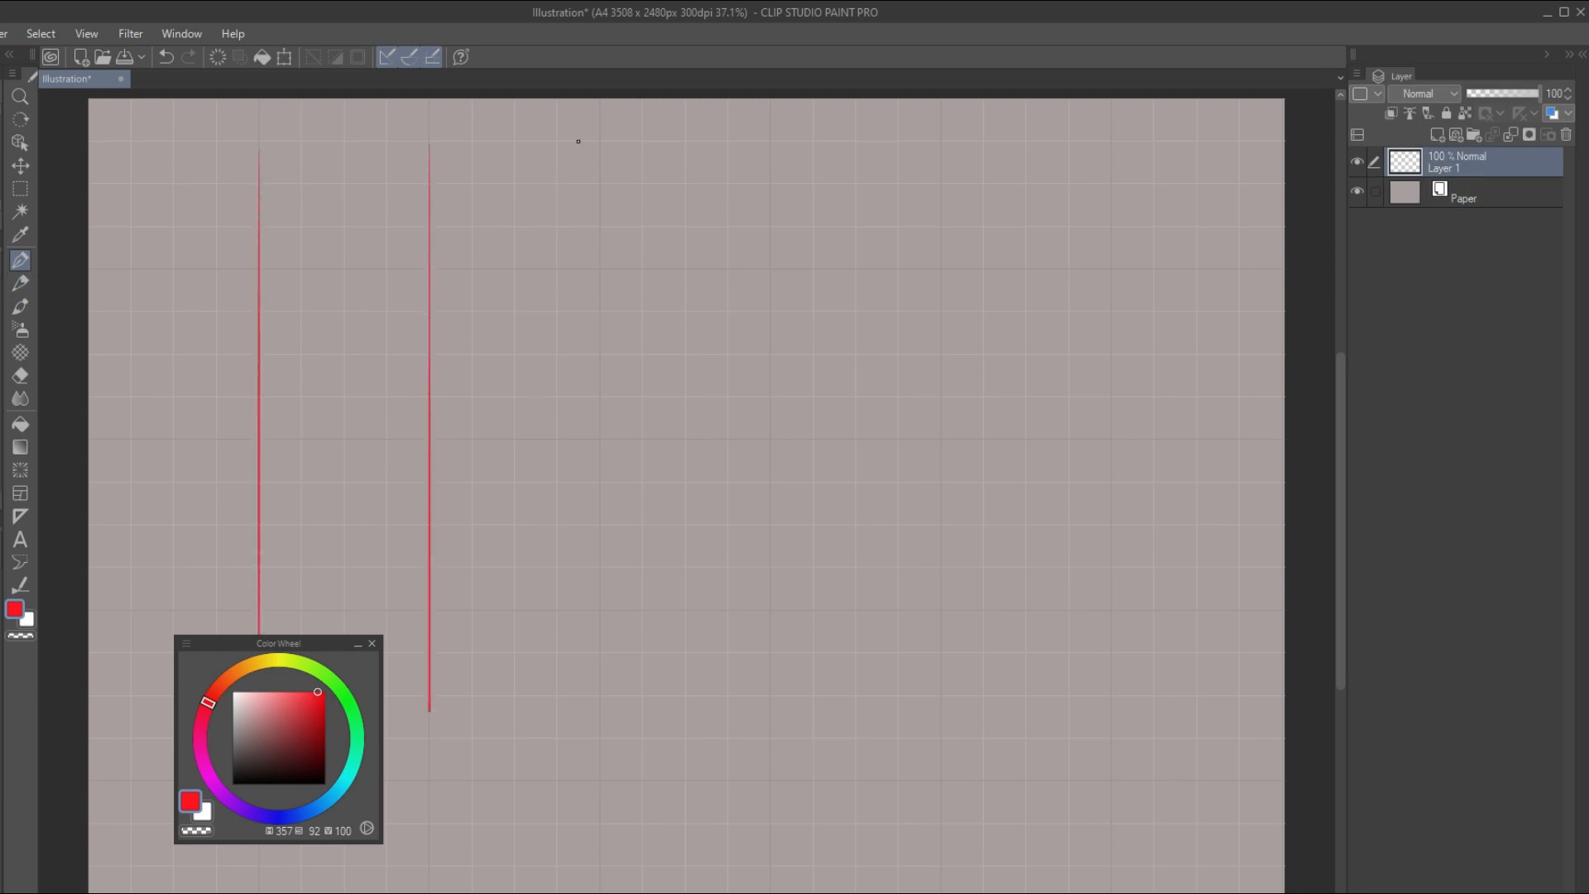
{"action": "left_click_drag", "start_coordinate": [599, 139], "coordinate": [600, 728]}
{"action": "left_click_drag", "start_coordinate": [514, 141], "coordinate": [514, 743]}
{"action": "left_click_drag", "start_coordinate": [344, 144], "coordinate": [344, 636]}
Draw six horizontal red lines across the vertical ones along the grid, plus a sixth vertical line at the same spacing
{"action": "left_click_drag", "start_coordinate": [216, 184], "coordinate": [750, 184]}
{"action": "left_click_drag", "start_coordinate": [217, 268], "coordinate": [802, 268]}
{"action": "left_click_drag", "start_coordinate": [217, 355], "coordinate": [797, 354]}
{"action": "left_click_drag", "start_coordinate": [216, 439], "coordinate": [800, 440]}
{"action": "left_click_drag", "start_coordinate": [214, 523], "coordinate": [735, 524]}
{"action": "left_click_drag", "start_coordinate": [216, 610], "coordinate": [727, 610]}
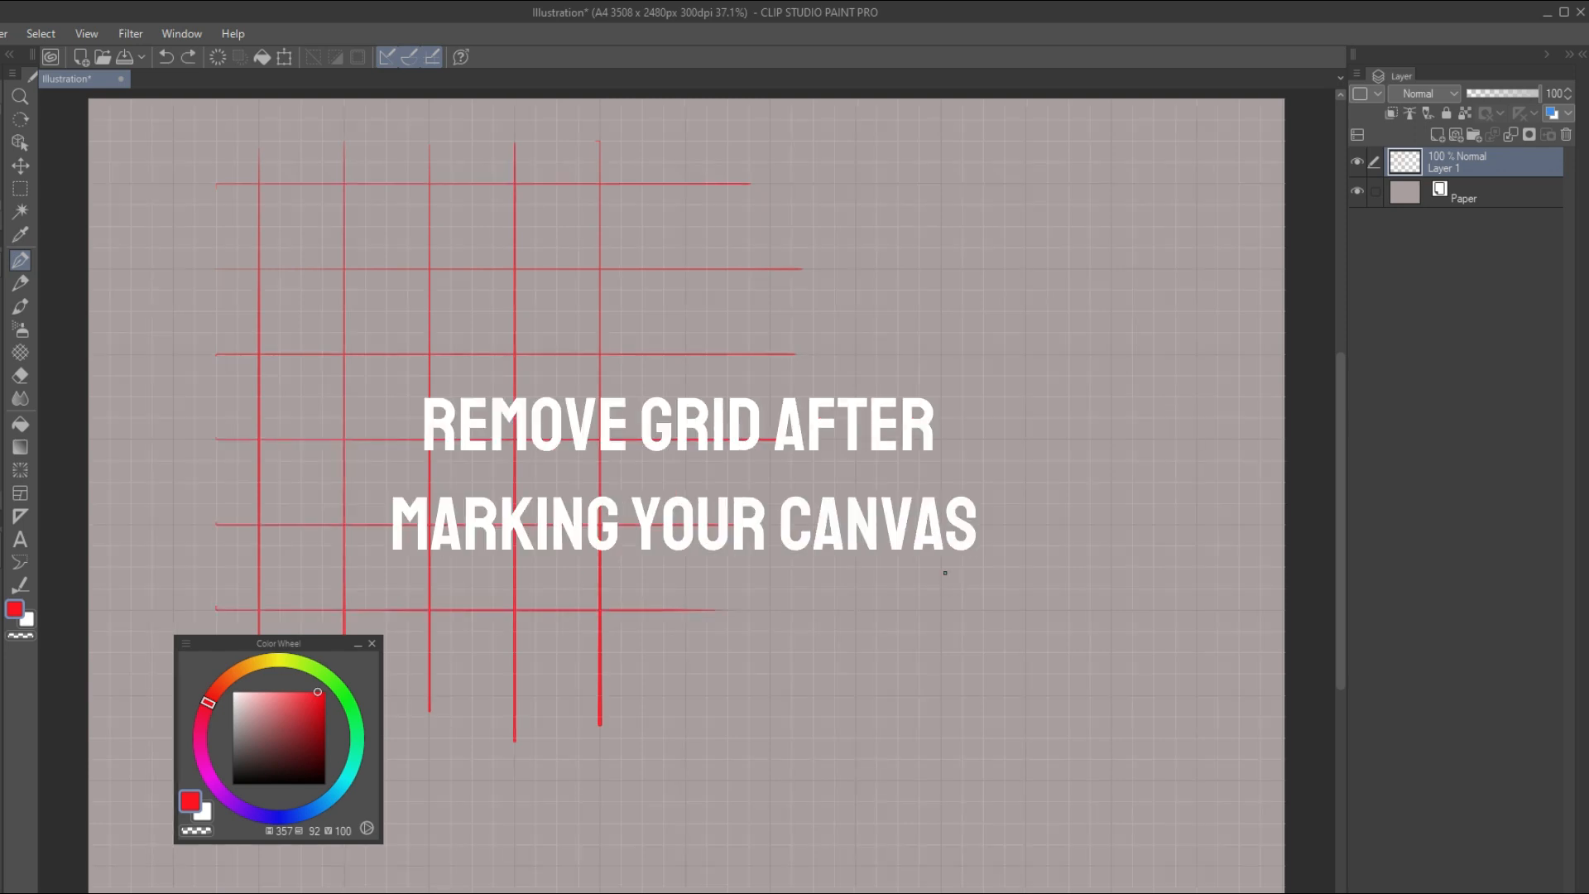
{"action": "left_click_drag", "start_coordinate": [683, 149], "coordinate": [686, 730]}
{"action": "key", "text": "ctrl+z"}
{"action": "key", "text": "ctrl+y"}
Hide the canvas grid and handwrite reference marks on the red grid, numbering the rows 1 to 5 and labelling the columns
{"action": "left_click", "coordinate": [87, 33]}
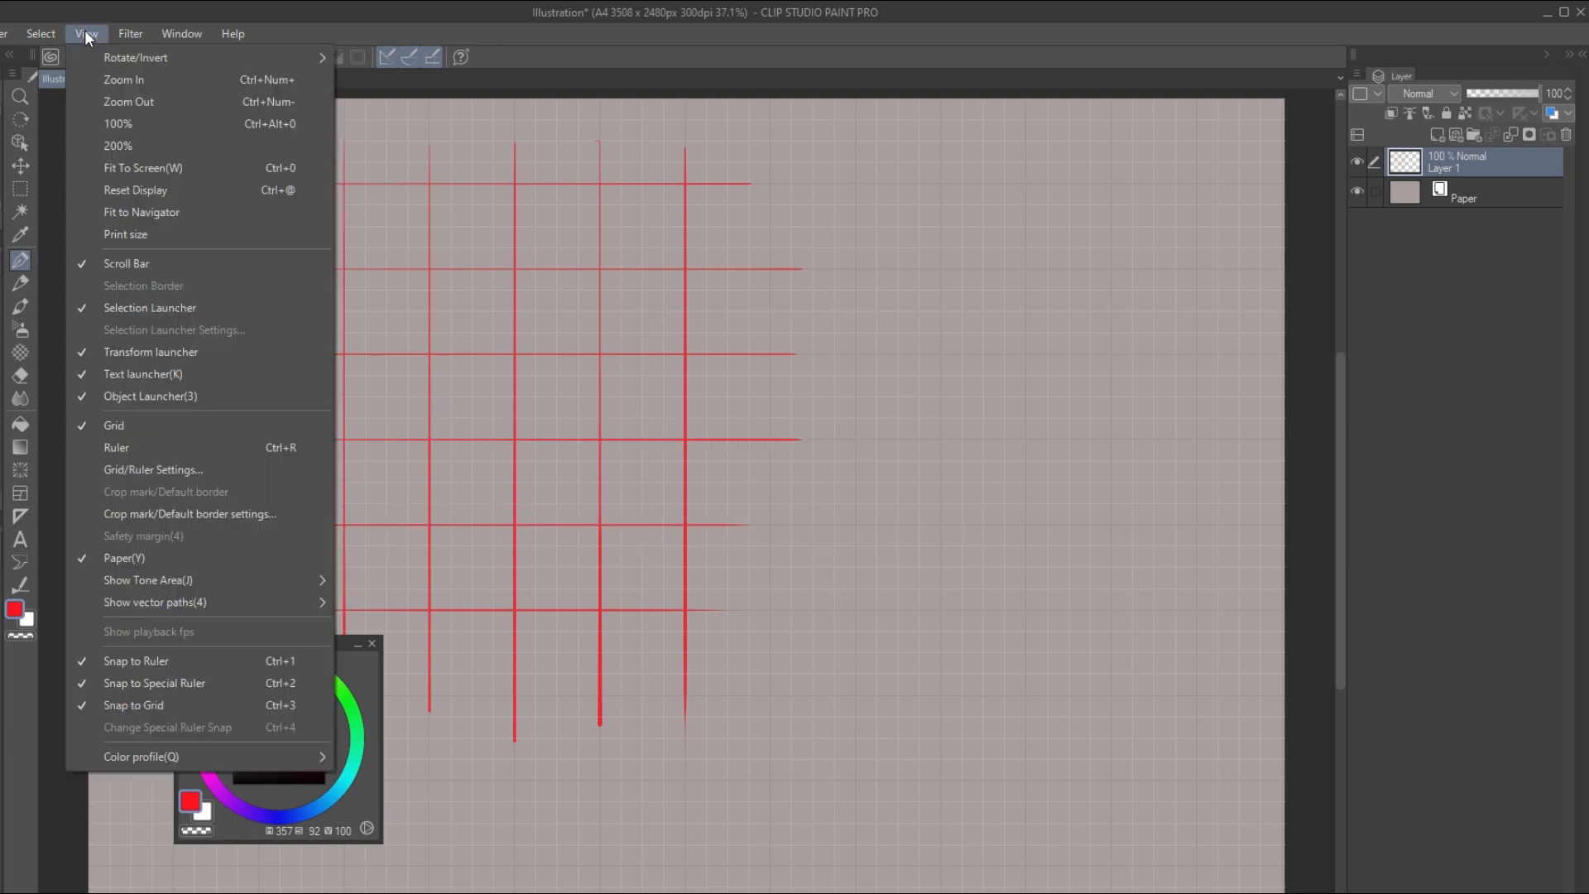
{"action": "left_click", "coordinate": [165, 425]}
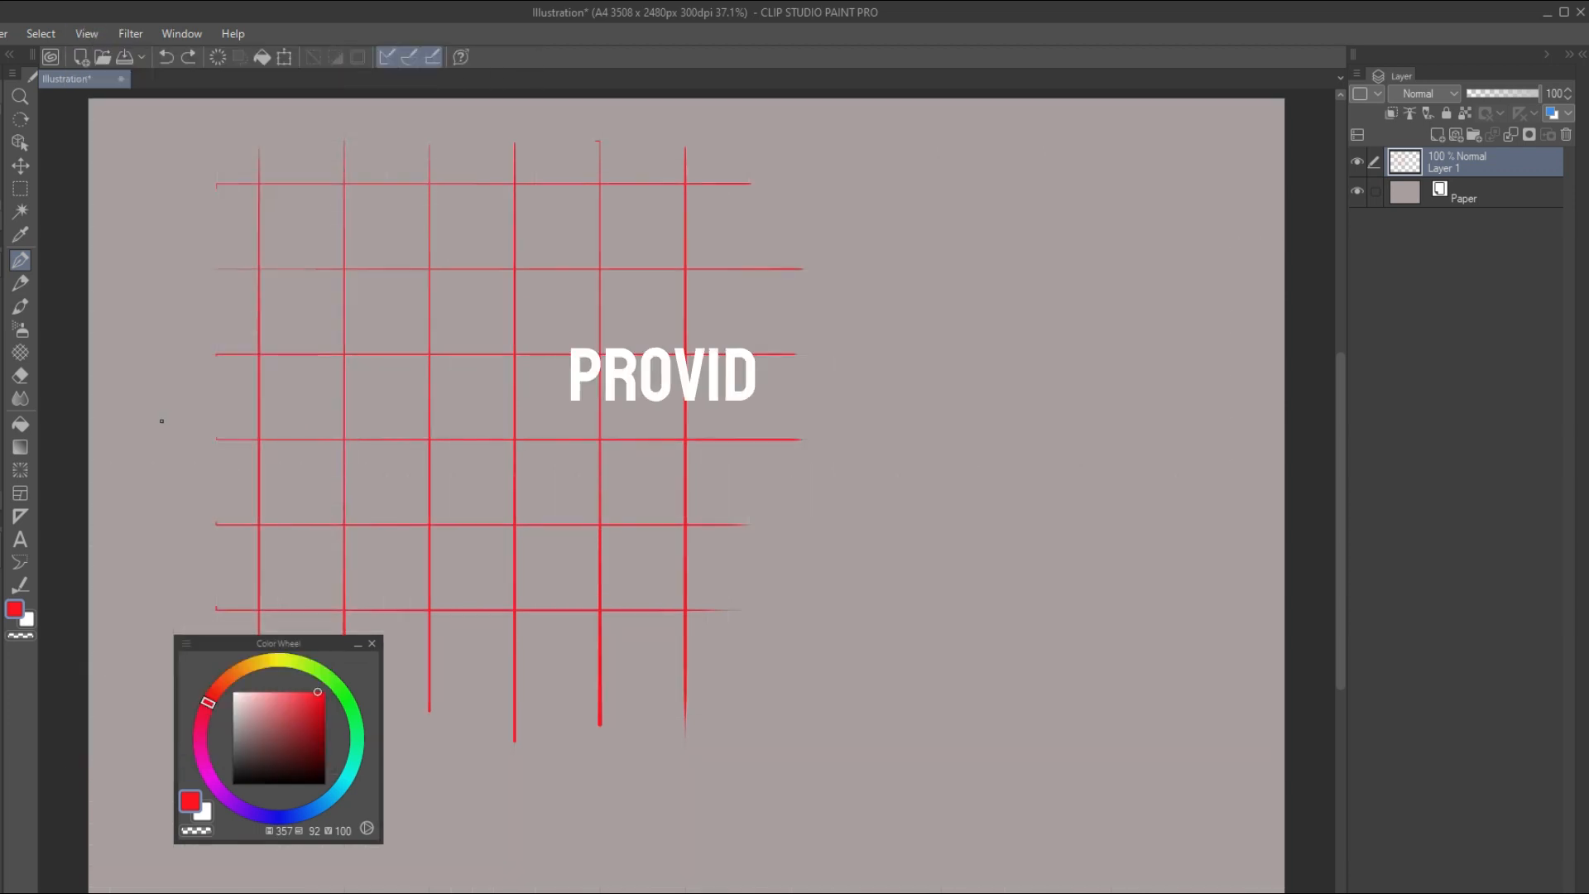
{"action": "left_click_drag", "start_coordinate": [212, 317], "coordinate": [231, 328]}
{"action": "mouse_move", "coordinate": [211, 405]}
{"action": "left_mouse_down"}
{"action": "mouse_move", "coordinate": [227, 411]}
{"action": "mouse_move", "coordinate": [204, 426]}
{"action": "left_mouse_up"}
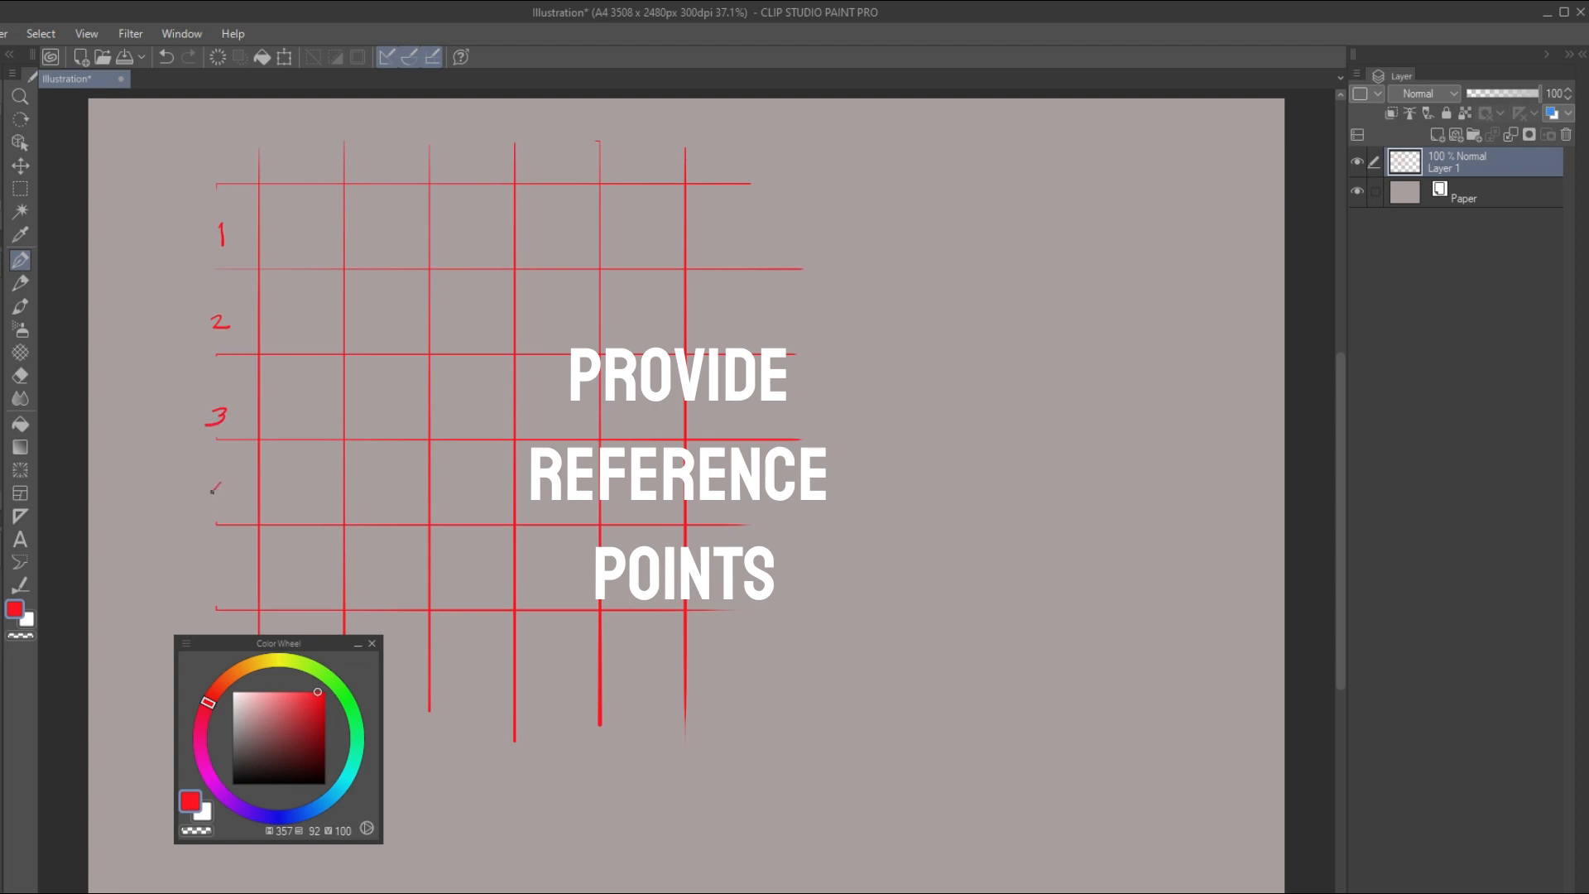
{"action": "left_click_drag", "start_coordinate": [217, 563], "coordinate": [217, 585]}
{"action": "left_click_drag", "start_coordinate": [219, 560], "coordinate": [238, 558]}
{"action": "left_click_drag", "start_coordinate": [394, 157], "coordinate": [395, 168]}
{"action": "left_click_drag", "start_coordinate": [484, 154], "coordinate": [551, 169]}
{"action": "mouse_move", "coordinate": [551, 149]}
{"action": "left_mouse_down"}
{"action": "mouse_move", "coordinate": [553, 168]}
{"action": "mouse_move", "coordinate": [652, 143]}
{"action": "left_mouse_up"}
{"action": "left_click_drag", "start_coordinate": [637, 146], "coordinate": [636, 165]}
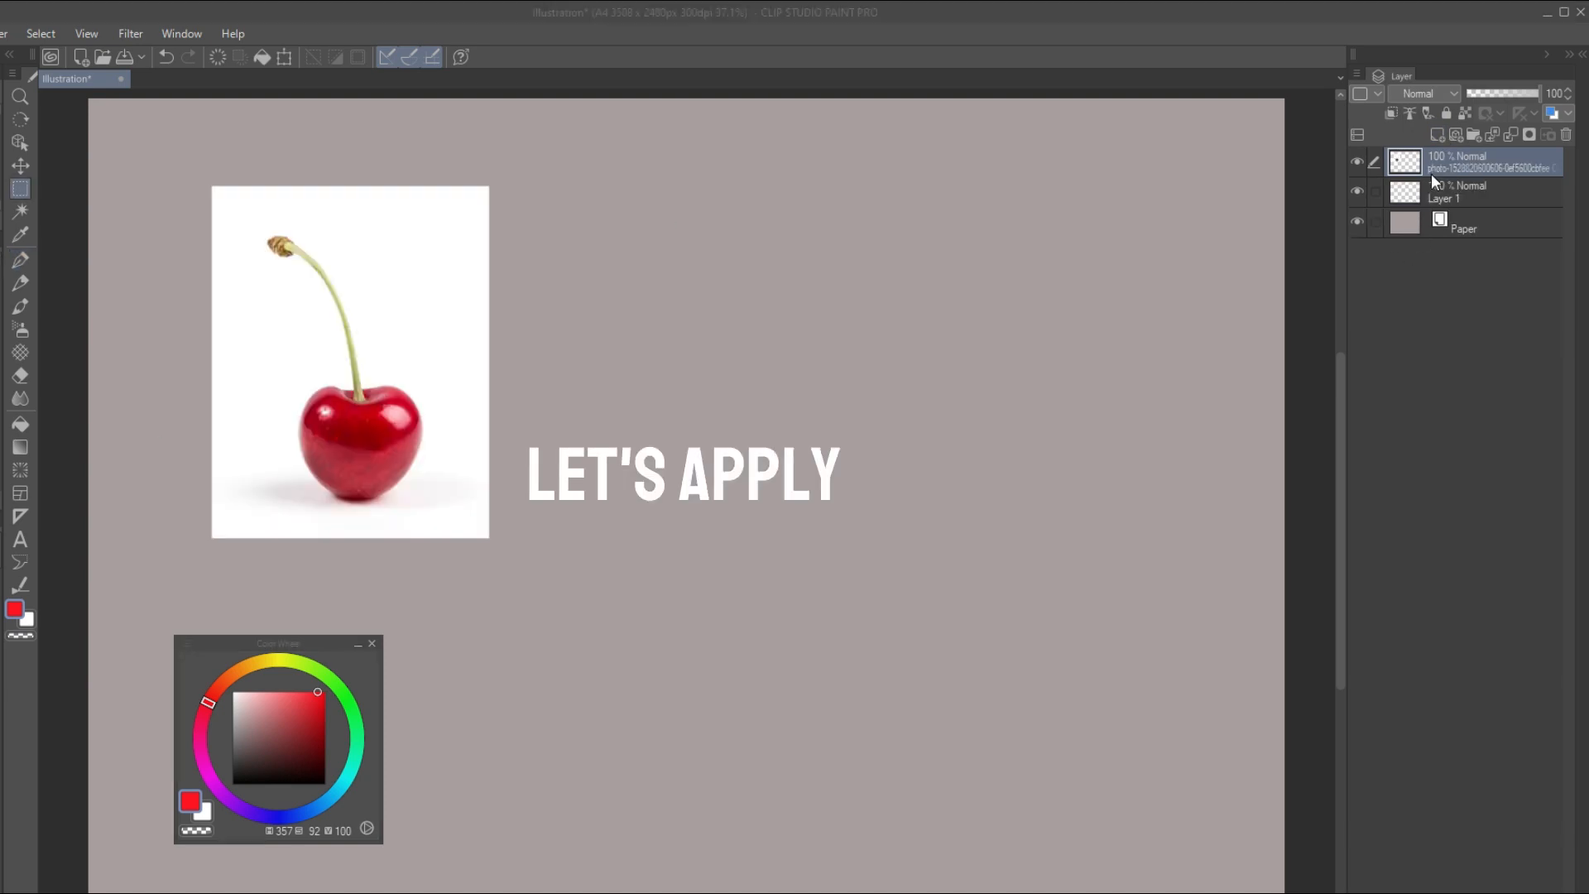
Move Layer 1 above the cherry photo layer and show the canvas grid again
{"action": "left_click_drag", "start_coordinate": [1506, 191], "coordinate": [1467, 154]}
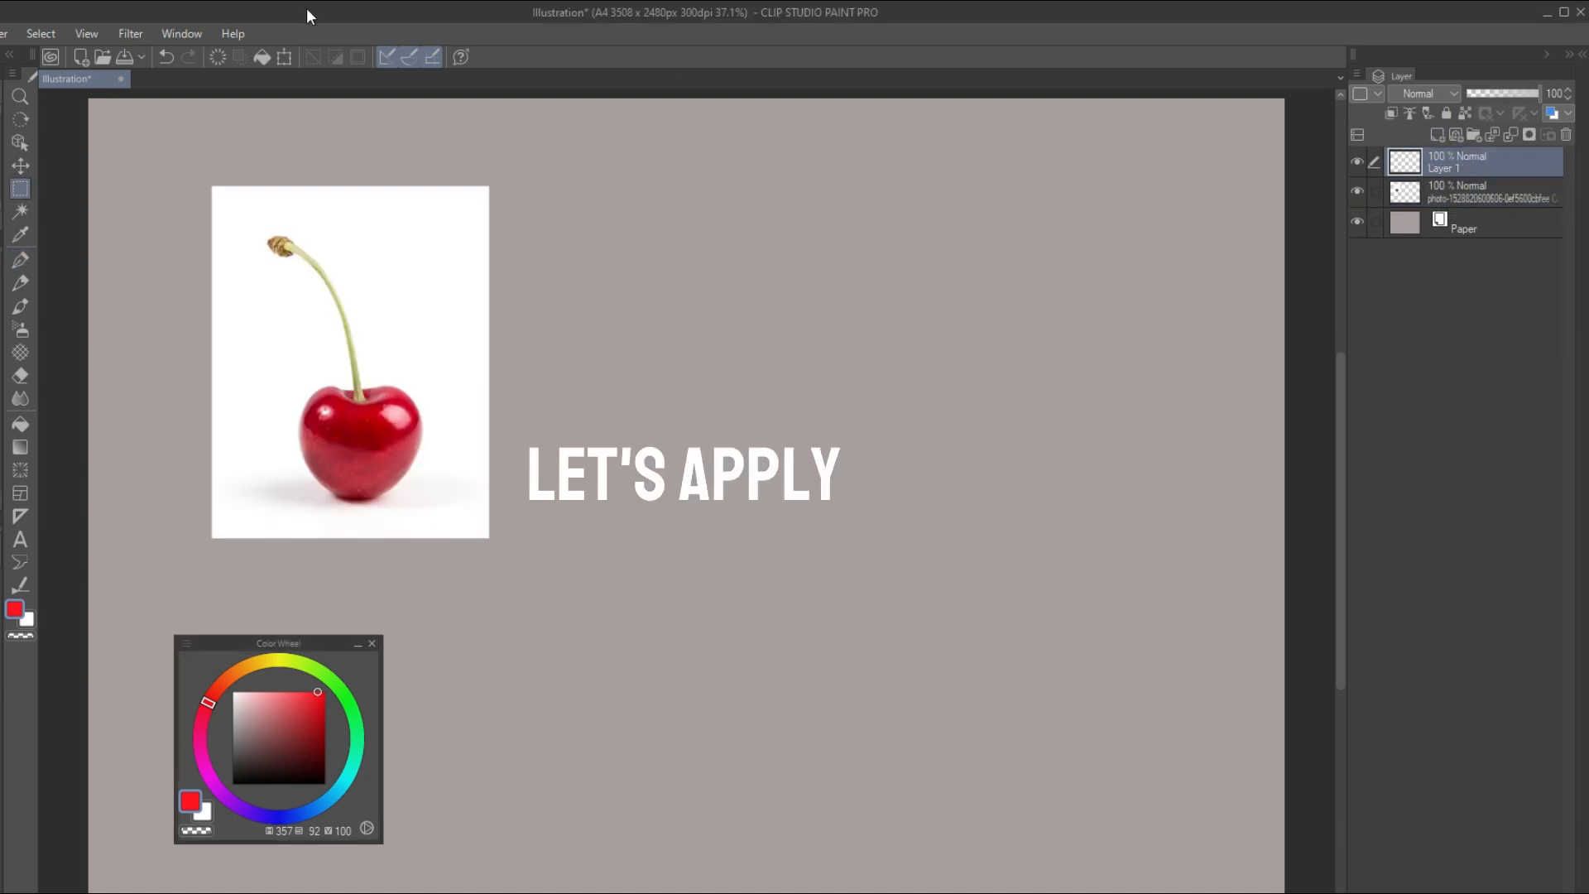
{"action": "left_click", "coordinate": [97, 38]}
{"action": "left_click", "coordinate": [131, 424]}
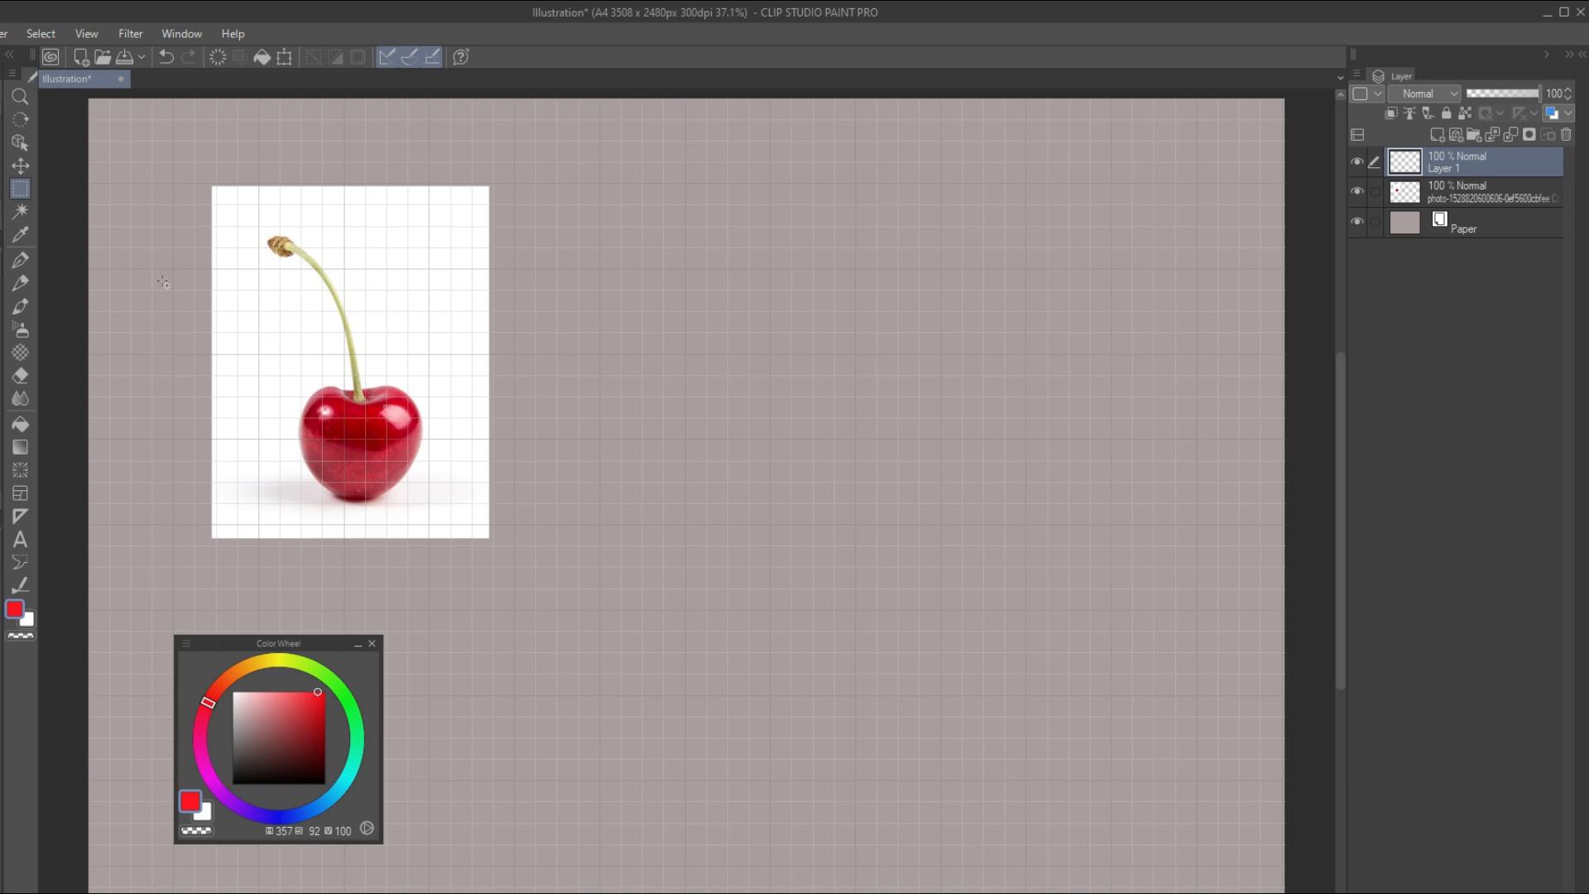
Trace six evenly spaced vertical lines in light blue over the cherry photo, following the grid
{"action": "left_click", "coordinate": [20, 283]}
{"action": "left_click", "coordinate": [335, 793]}
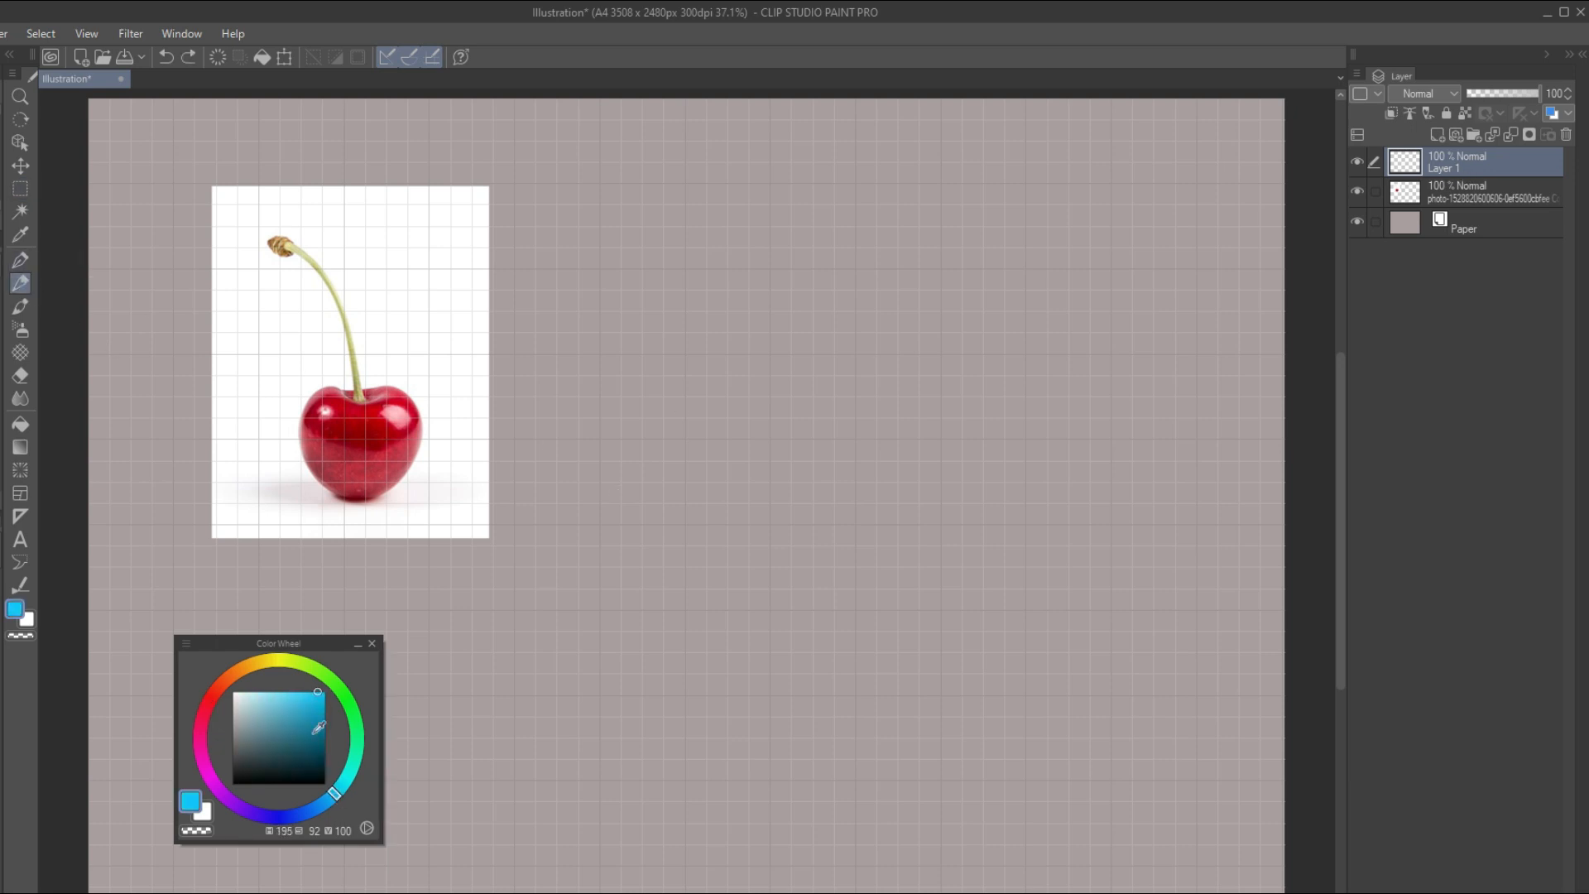
{"action": "mouse_move", "coordinate": [259, 171]}
{"action": "left_mouse_down"}
{"action": "mouse_move", "coordinate": [259, 551]}
{"action": "mouse_move", "coordinate": [300, 350]}
{"action": "mouse_move", "coordinate": [301, 550]}
{"action": "left_mouse_up"}
{"action": "mouse_move", "coordinate": [344, 173]}
{"action": "left_mouse_down"}
{"action": "mouse_move", "coordinate": [338, 521]}
{"action": "mouse_move", "coordinate": [381, 304]}
{"action": "mouse_move", "coordinate": [387, 550]}
{"action": "left_mouse_up"}
{"action": "mouse_move", "coordinate": [430, 171]}
{"action": "left_mouse_down"}
{"action": "mouse_move", "coordinate": [431, 544]}
{"action": "mouse_move", "coordinate": [471, 448]}
{"action": "mouse_move", "coordinate": [471, 555]}
{"action": "left_mouse_up"}
Trace eight evenly spaced horizontal light-blue lines over the cherry photo to complete the square grid
{"action": "left_click_drag", "start_coordinate": [204, 226], "coordinate": [517, 226]}
{"action": "left_click_drag", "start_coordinate": [206, 268], "coordinate": [515, 268]}
{"action": "left_click_drag", "start_coordinate": [206, 312], "coordinate": [517, 312]}
{"action": "left_click_drag", "start_coordinate": [207, 354], "coordinate": [515, 353]}
{"action": "left_click_drag", "start_coordinate": [208, 395], "coordinate": [526, 398]}
{"action": "left_click_drag", "start_coordinate": [206, 439], "coordinate": [520, 440]}
{"action": "left_click_drag", "start_coordinate": [207, 482], "coordinate": [496, 479]}
{"action": "left_click_drag", "start_coordinate": [206, 523], "coordinate": [522, 524]}
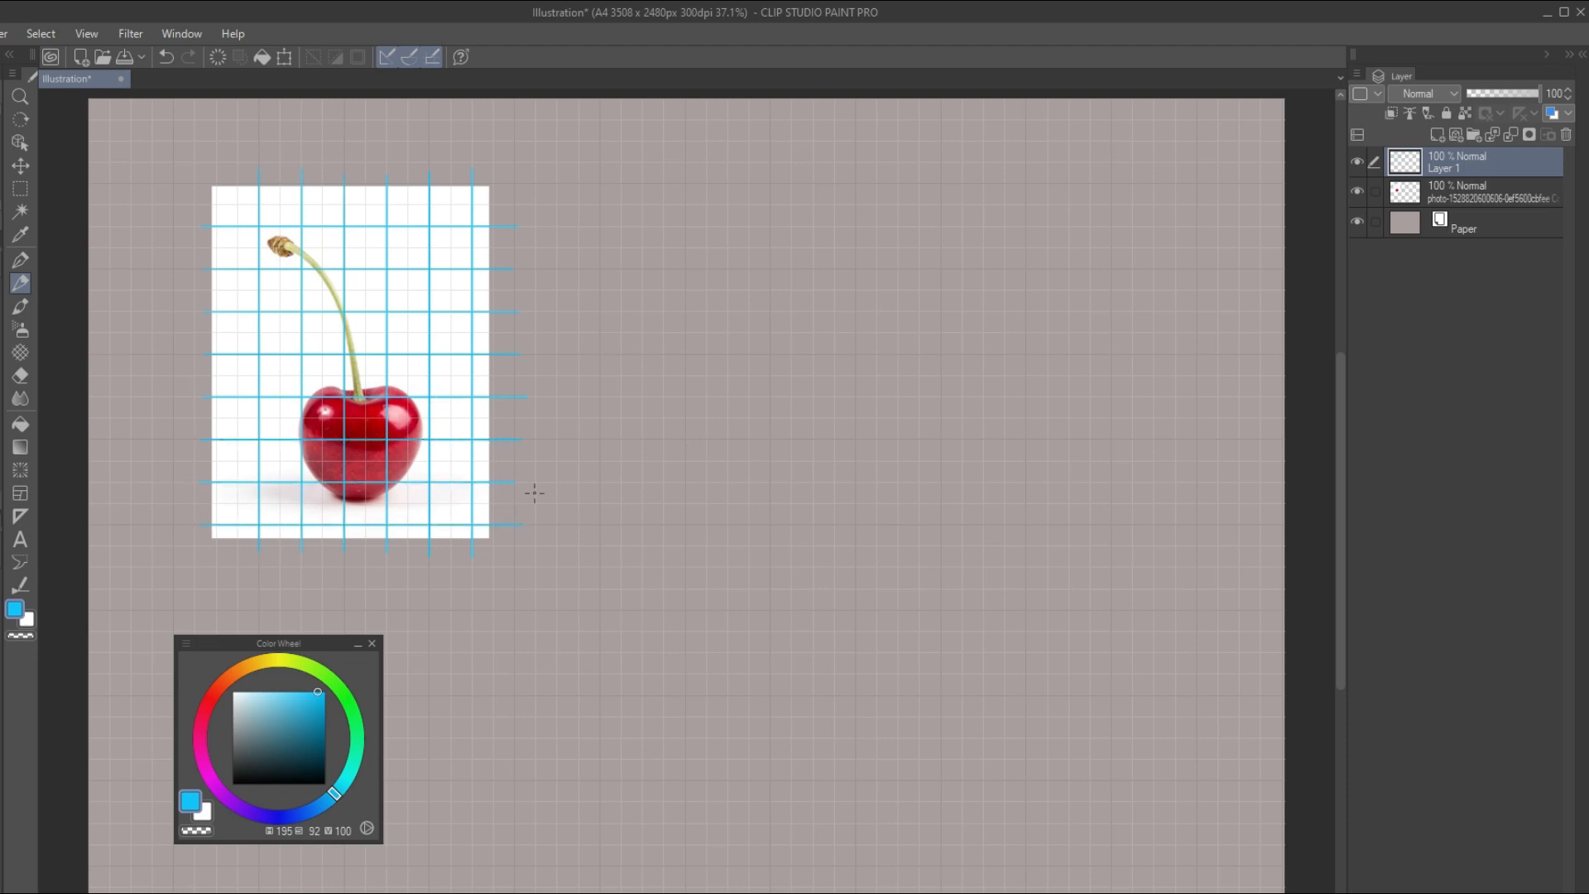
Hide the canvas grid and handwrite red labels on the photo's grid, 1 to 7 for the rows and A to E for the columns
{"action": "left_click", "coordinate": [211, 696]}
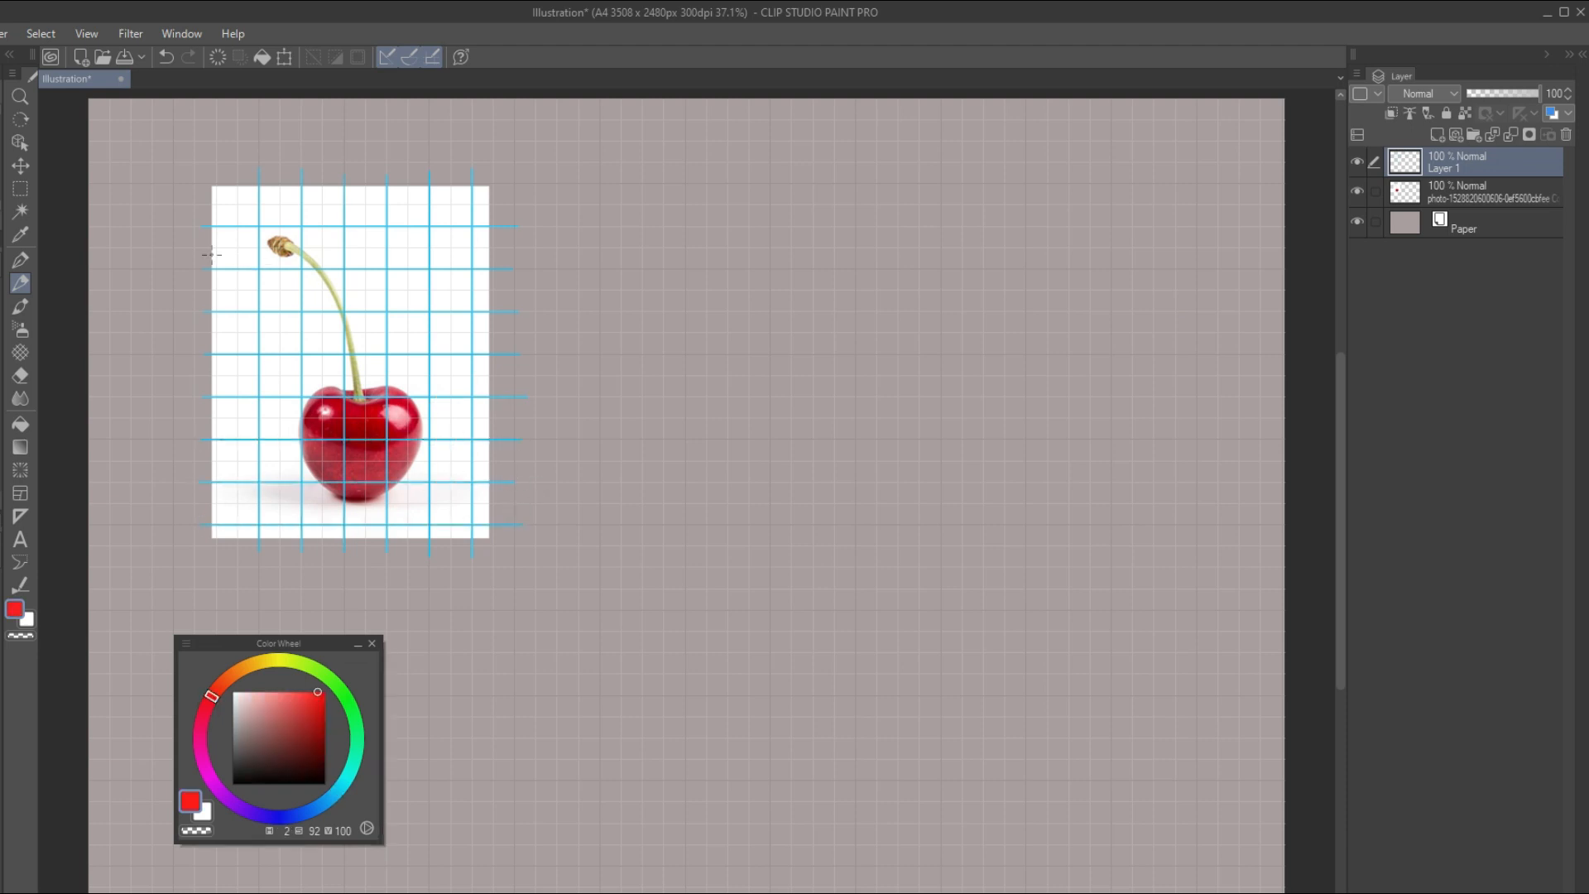
{"action": "left_click", "coordinate": [86, 33]}
{"action": "left_click", "coordinate": [239, 261]}
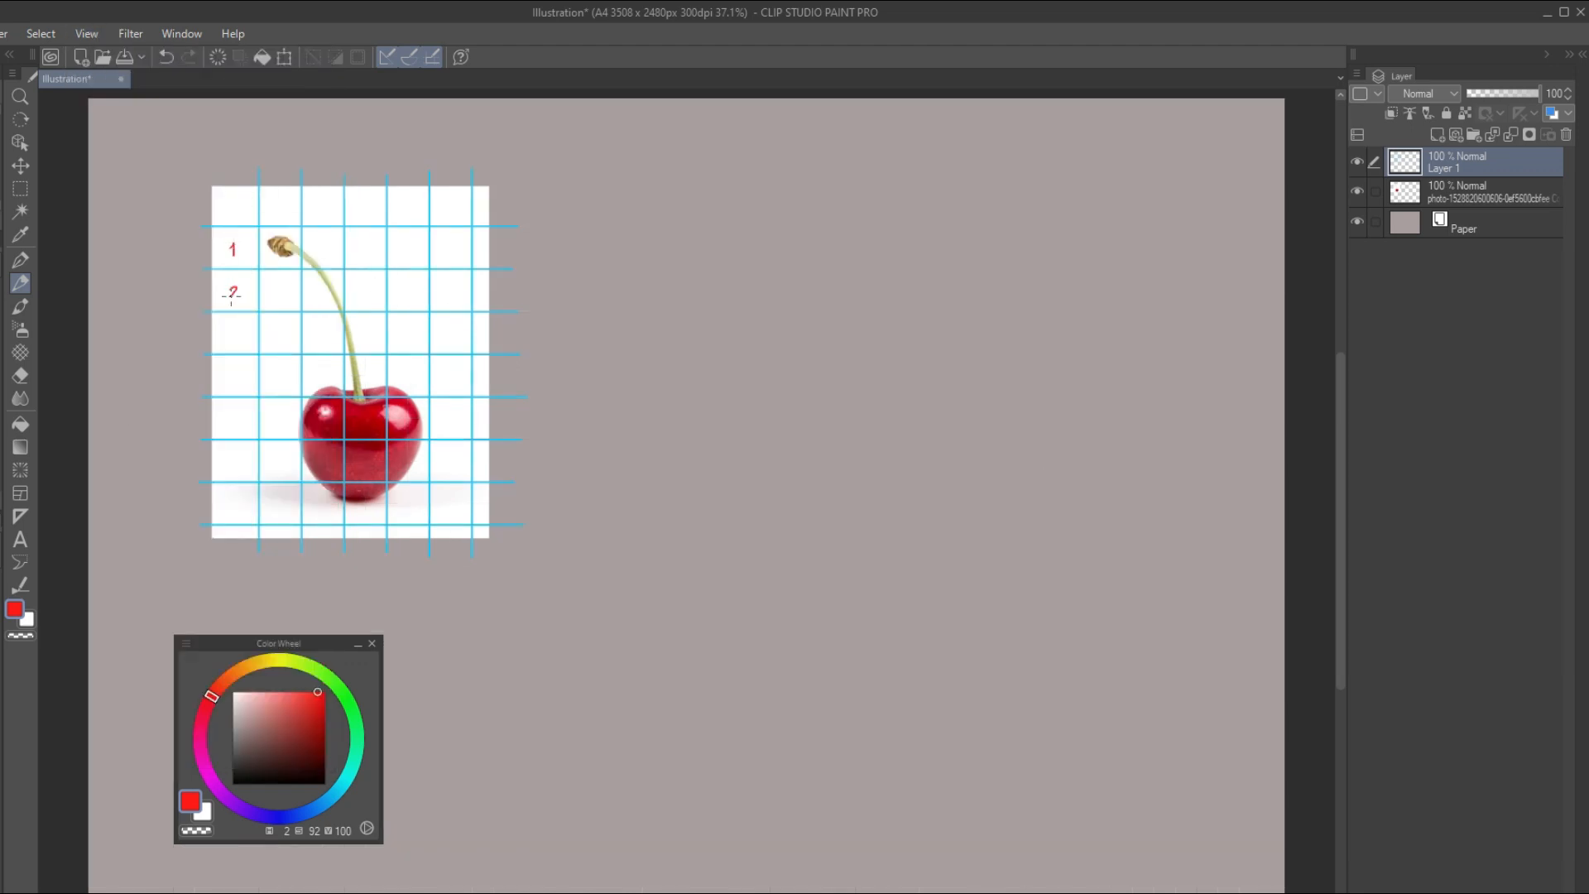
{"action": "left_click_drag", "start_coordinate": [230, 331], "coordinate": [230, 515]}
{"action": "left_click_drag", "start_coordinate": [316, 201], "coordinate": [328, 217]}
{"action": "left_click_drag", "start_coordinate": [369, 206], "coordinate": [457, 204]}
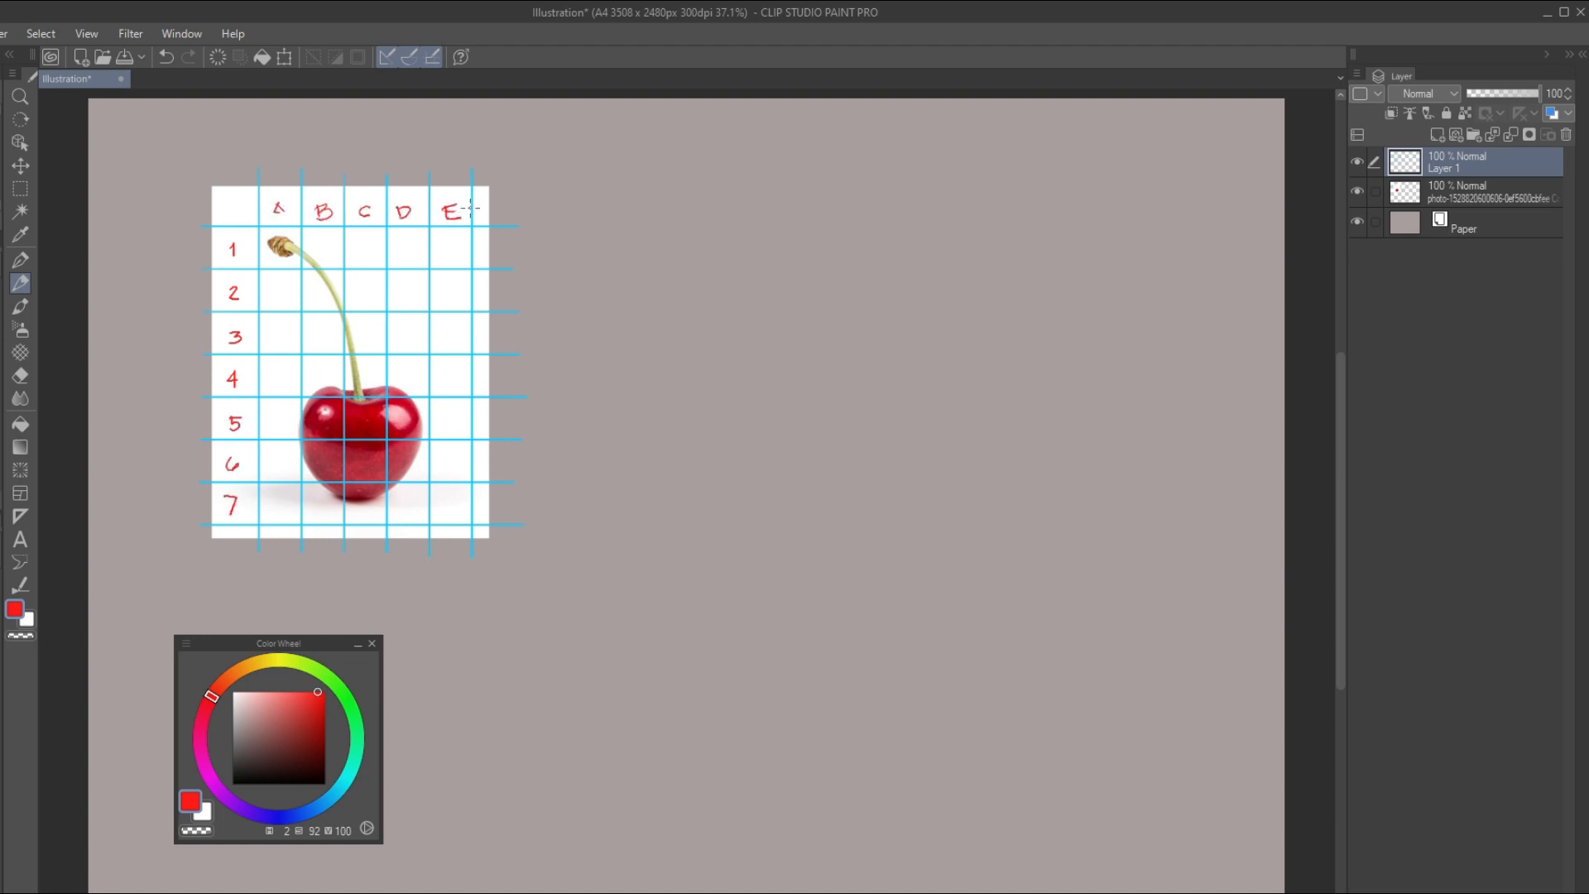
Duplicate Layer 1 and enlarge the copied grid to fill the empty canvas area beside the cherry photo
{"action": "right_click", "coordinate": [1492, 162]}
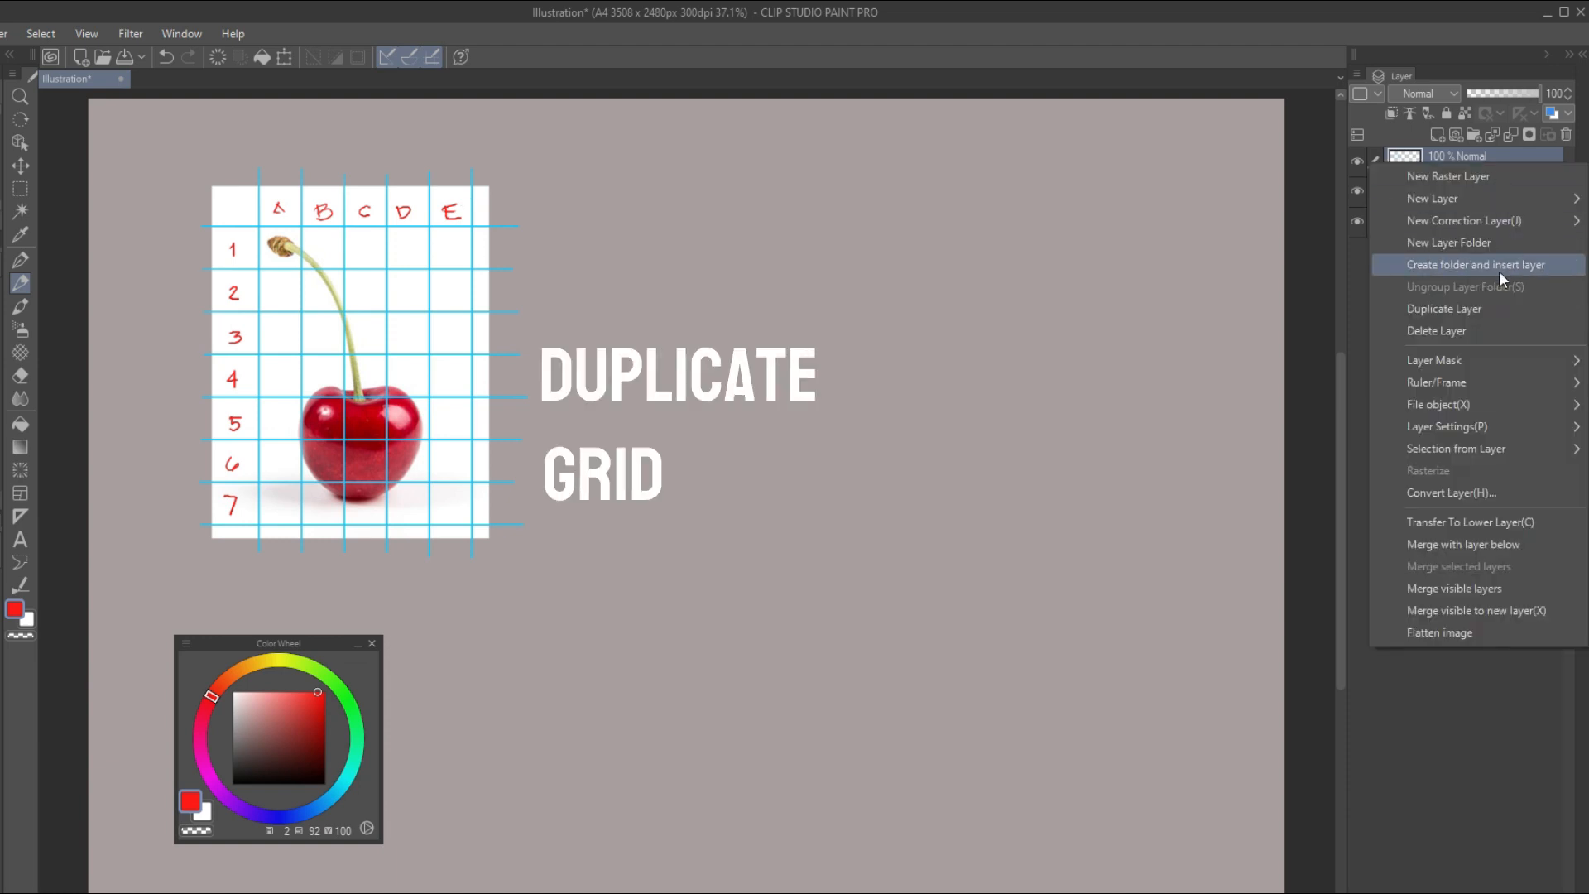
{"action": "left_click", "coordinate": [1485, 311]}
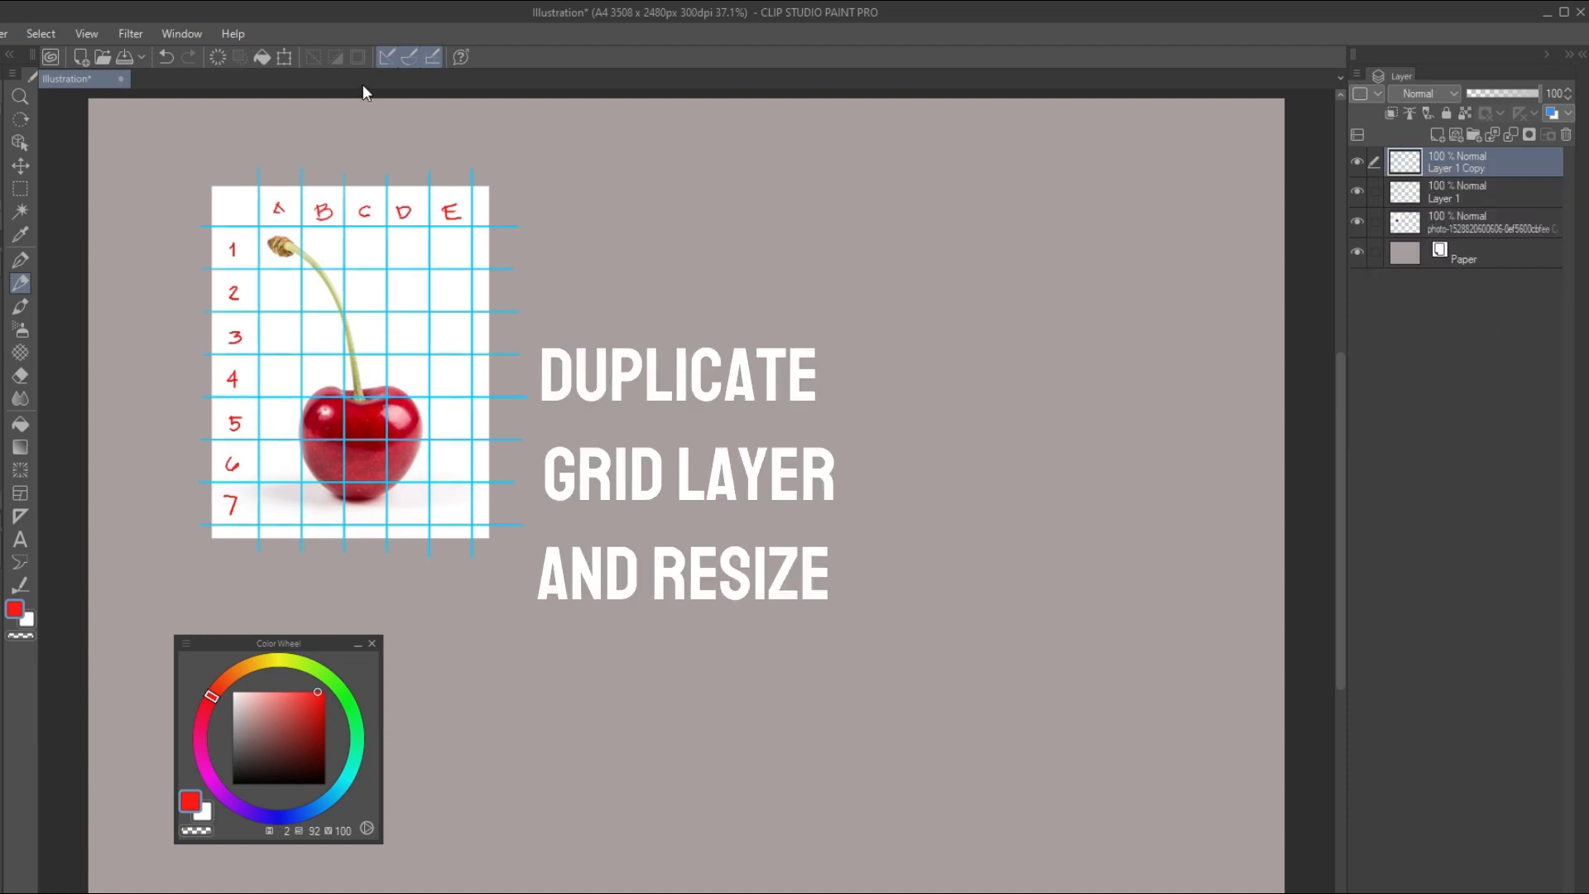
{"action": "key", "text": "ctrl+t"}
{"action": "left_click_drag", "start_coordinate": [472, 369], "coordinate": [840, 693]}
{"action": "left_click_drag", "start_coordinate": [904, 494], "coordinate": [1246, 132]}
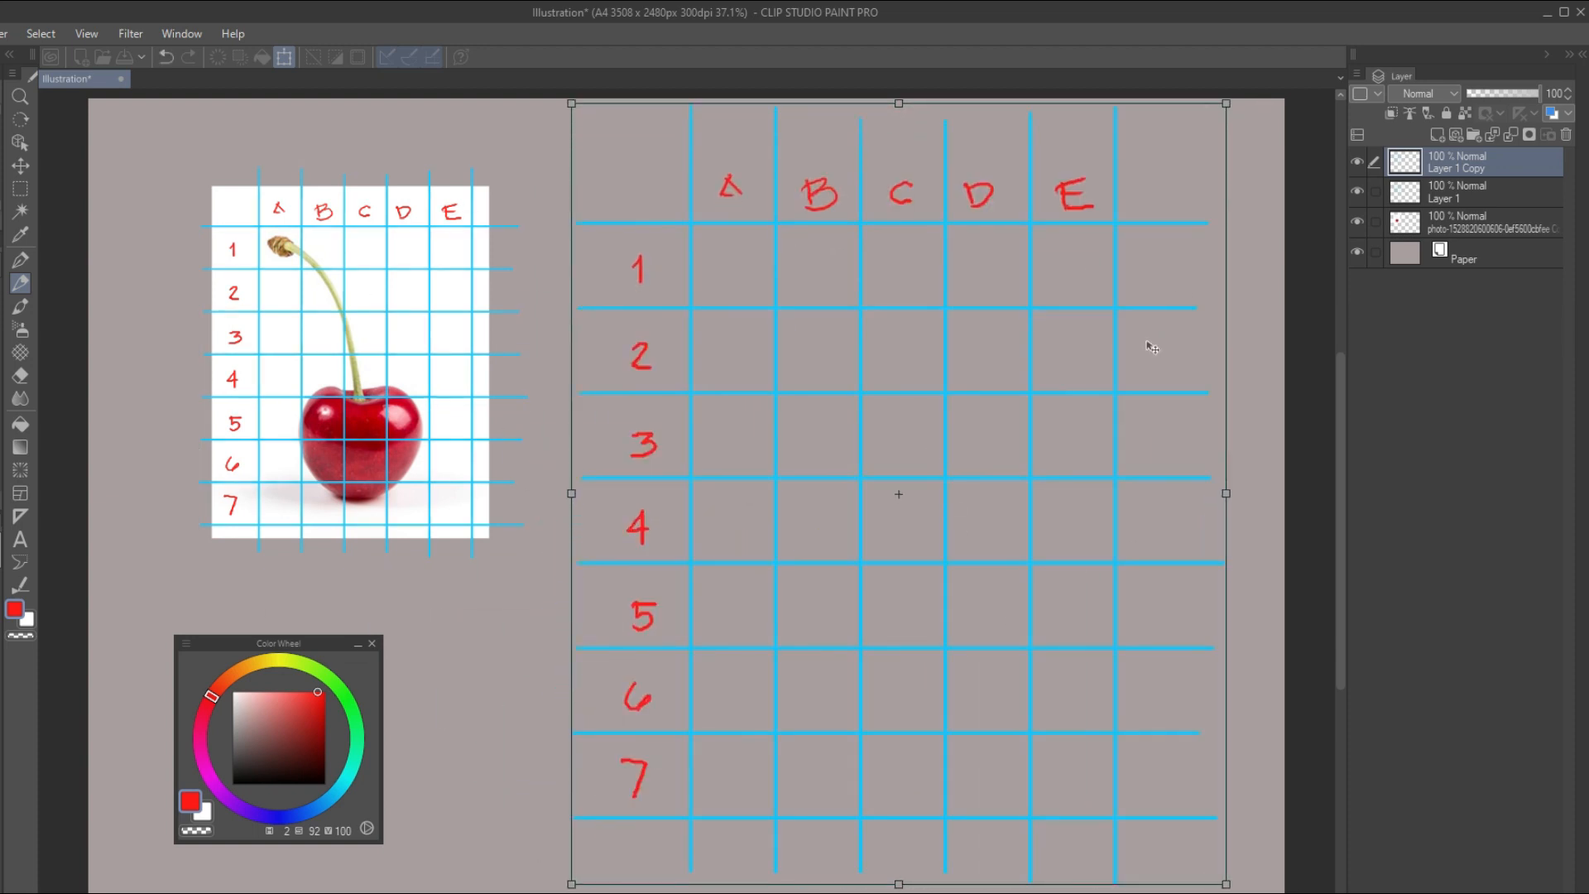
{"action": "key", "text": "Return"}
Add a new raster layer on top and lower the opacity of Layer 1 Copy to 50%
{"action": "left_click", "coordinate": [1435, 134]}
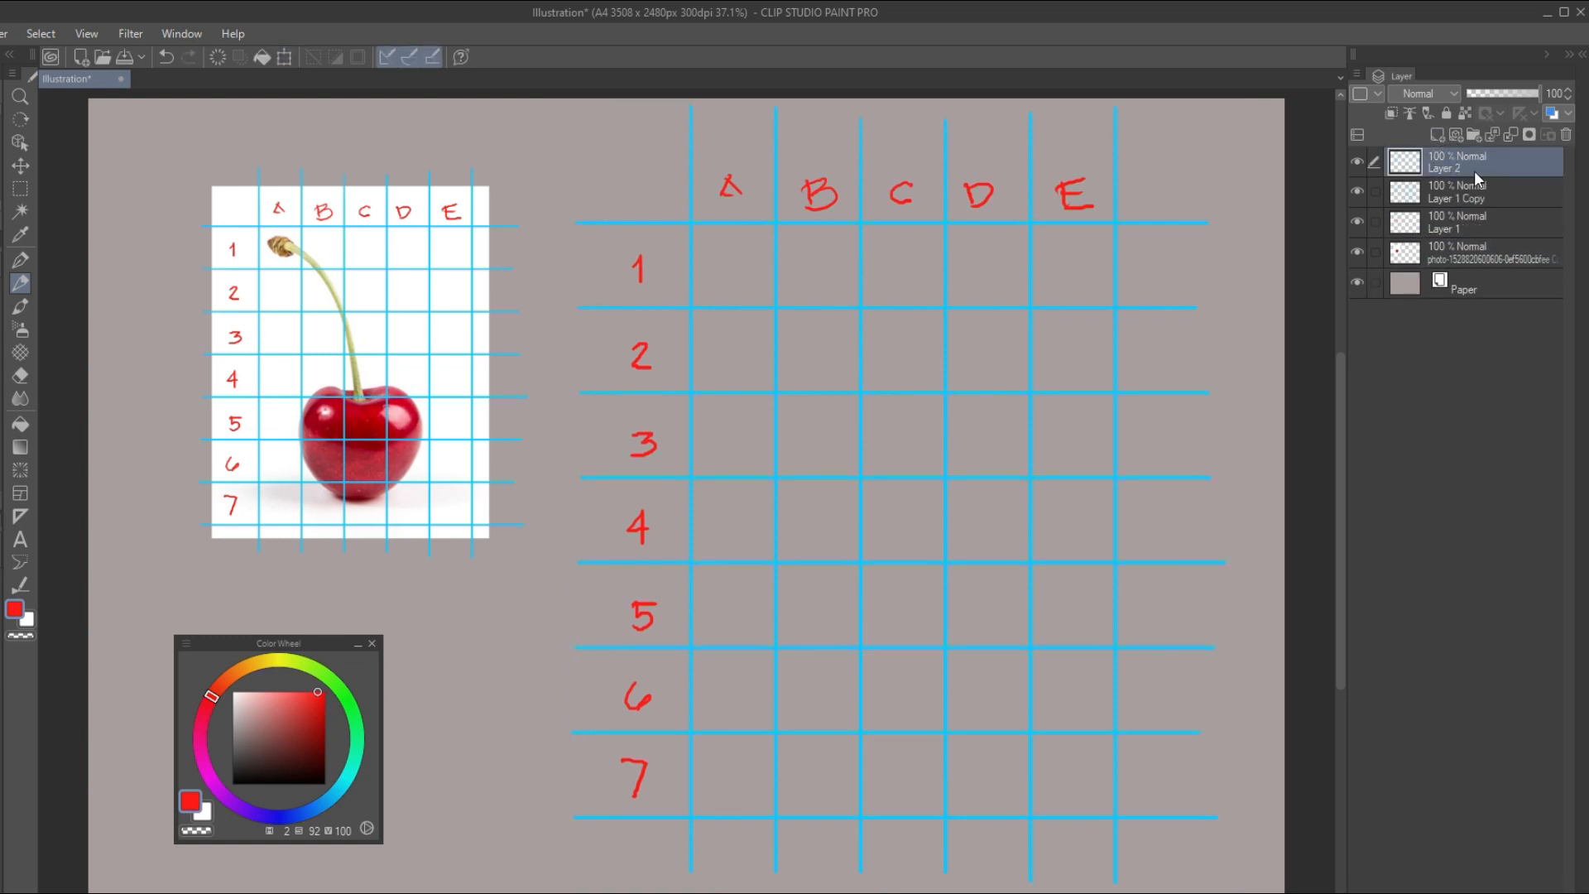
{"action": "left_click", "coordinate": [1442, 200]}
{"action": "left_click", "coordinate": [1503, 91]}
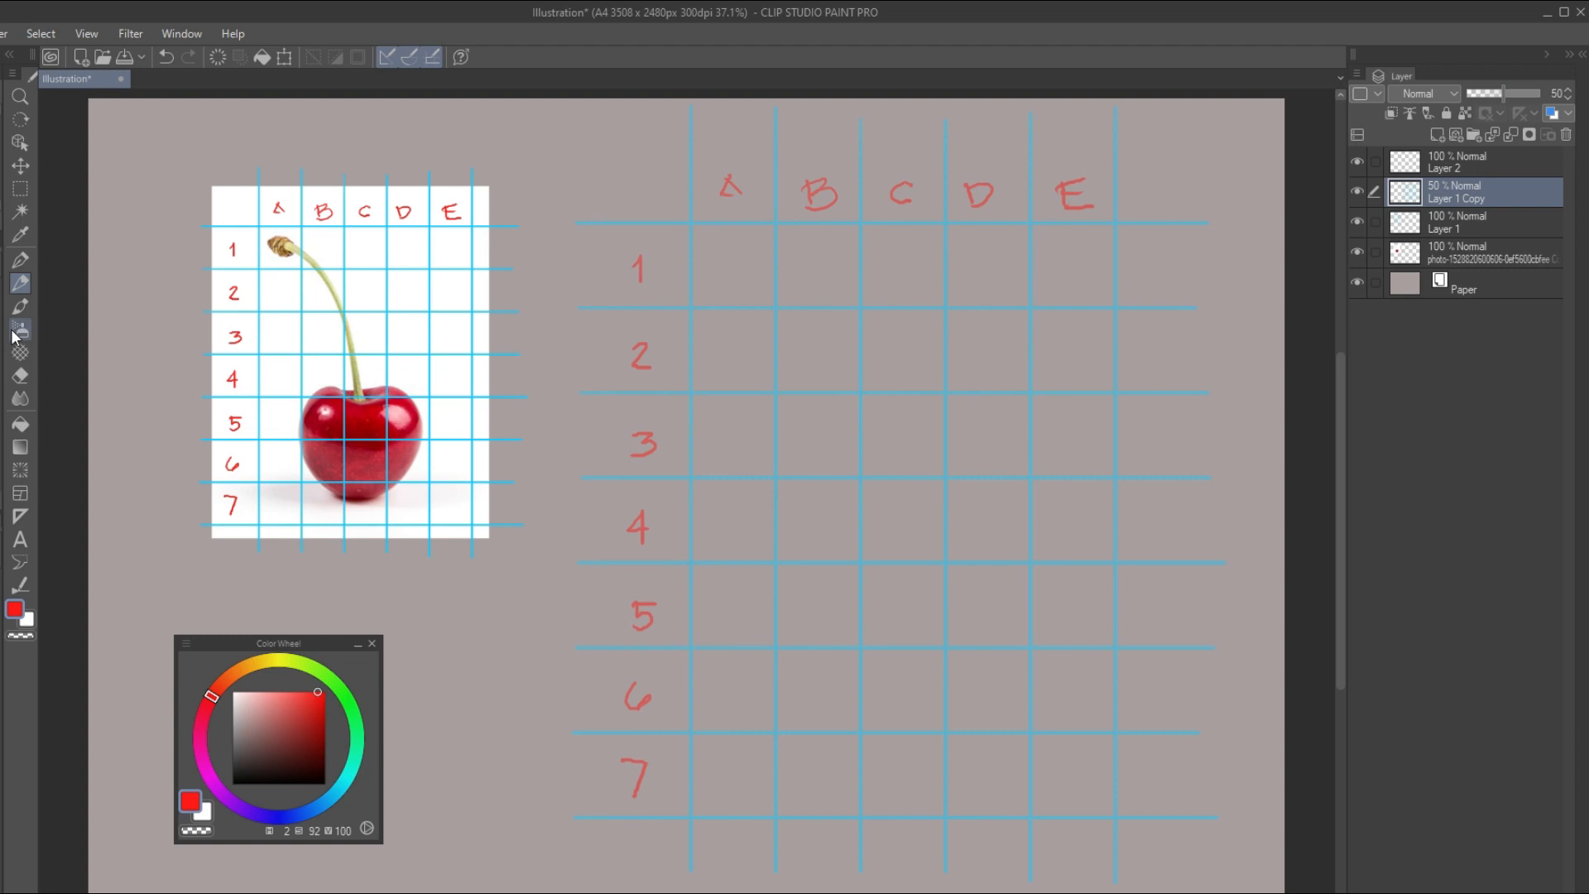
Sketch the cherry's body outline in black with the brush on Layer 2, matching rows 4 to 7 of the enlarged grid
{"action": "left_click", "coordinate": [20, 306]}
{"action": "left_click_drag", "start_coordinate": [263, 751], "coordinate": [235, 780]}
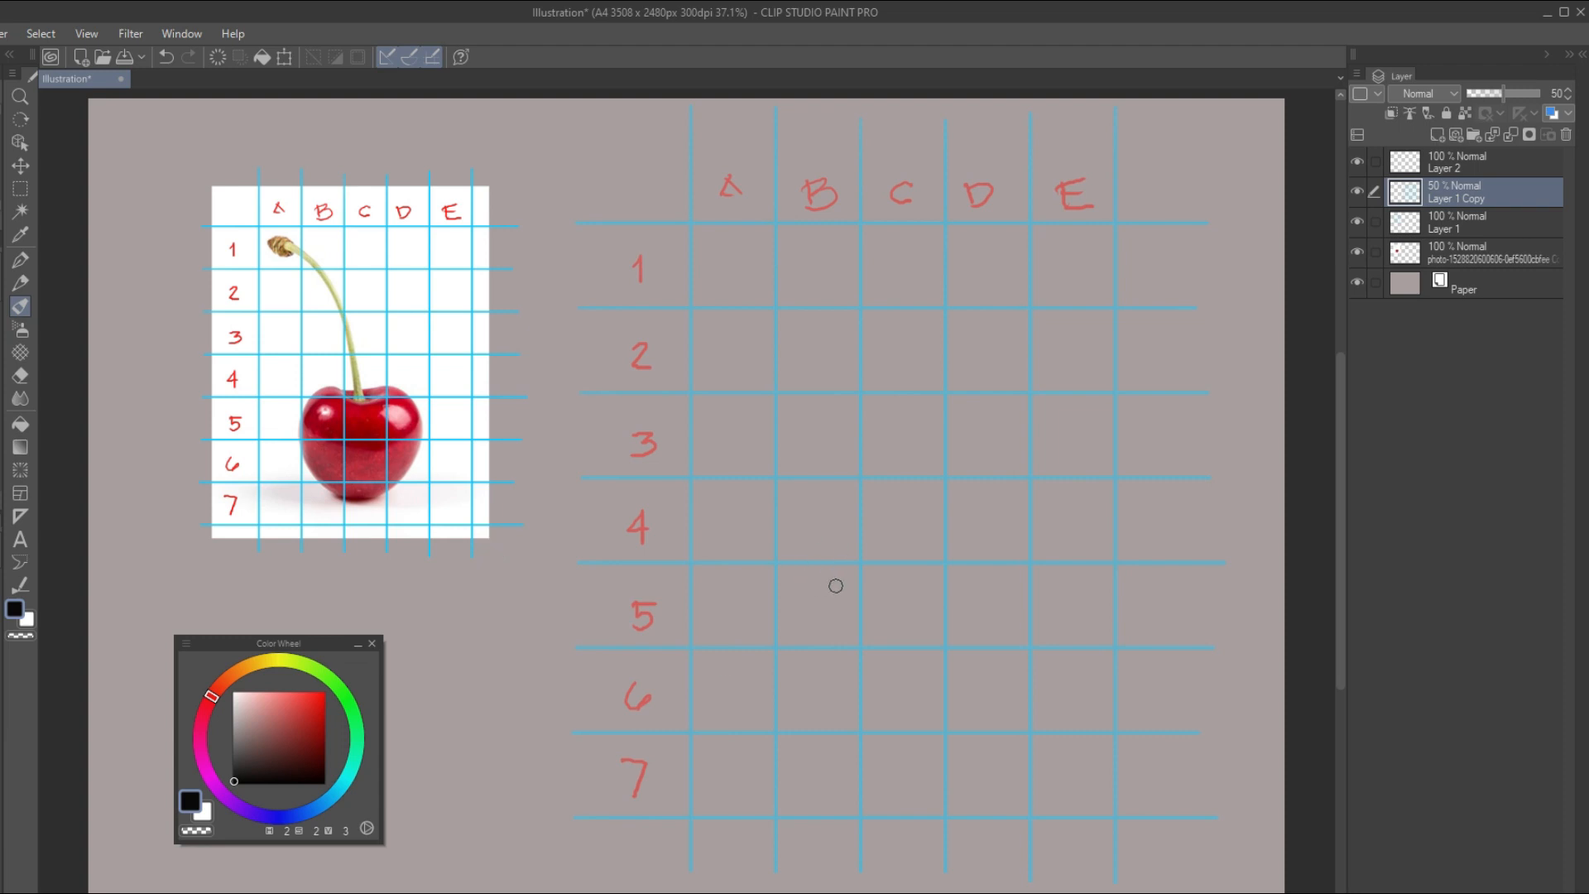
{"action": "mouse_move", "coordinate": [500, 669]}
{"action": "left_mouse_down"}
{"action": "mouse_move", "coordinate": [572, 691]}
{"action": "mouse_move", "coordinate": [708, 650]}
{"action": "left_mouse_up"}
{"action": "key", "text": "ctrl+z"}
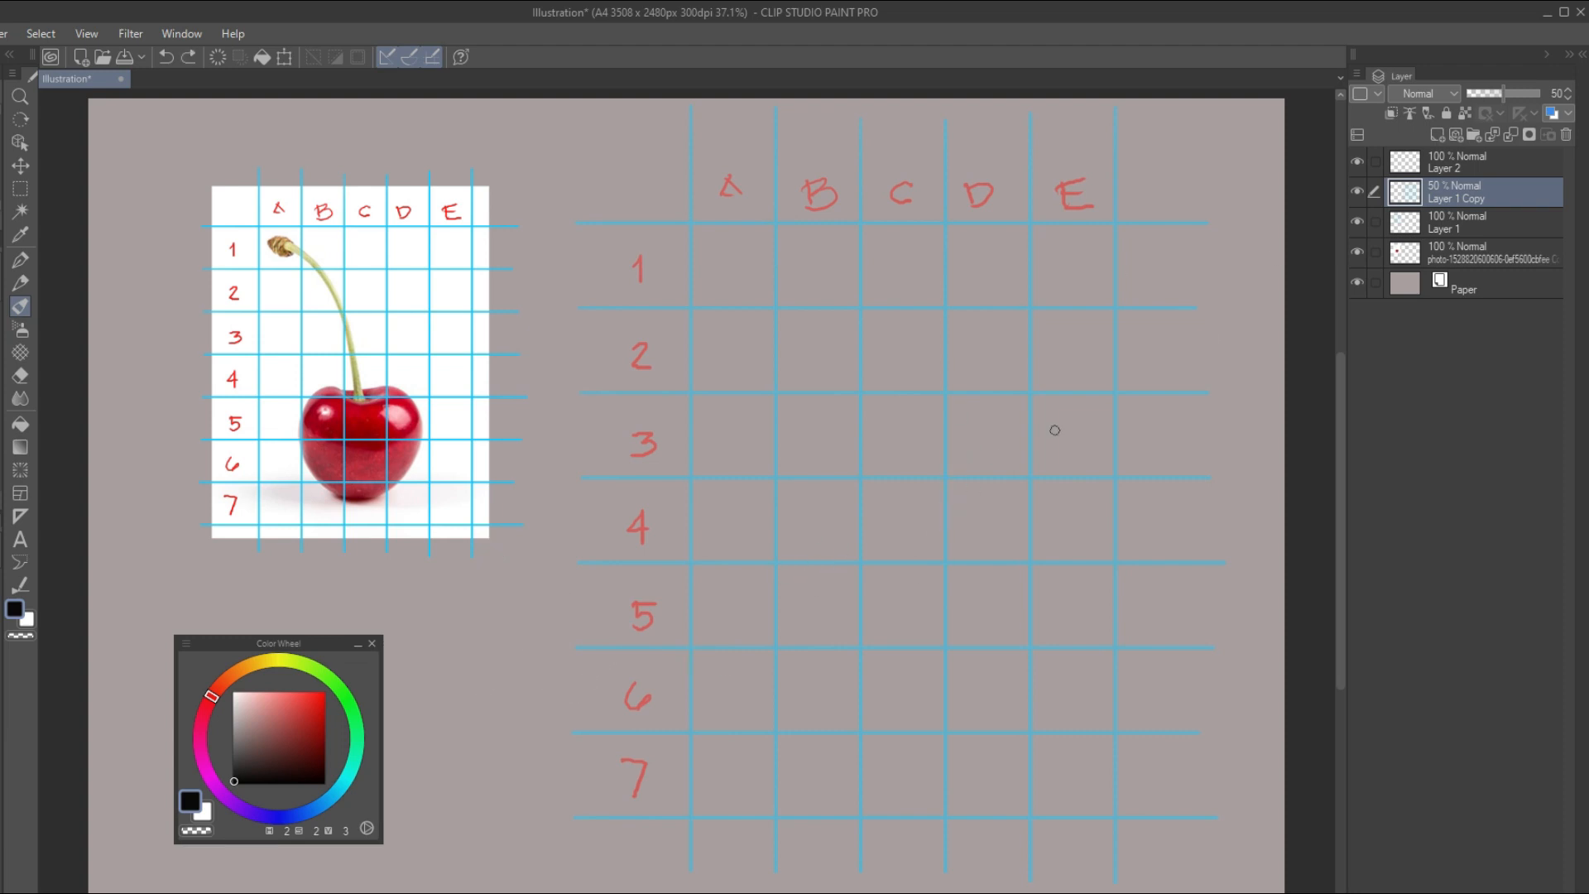
{"action": "left_click", "coordinate": [1379, 172]}
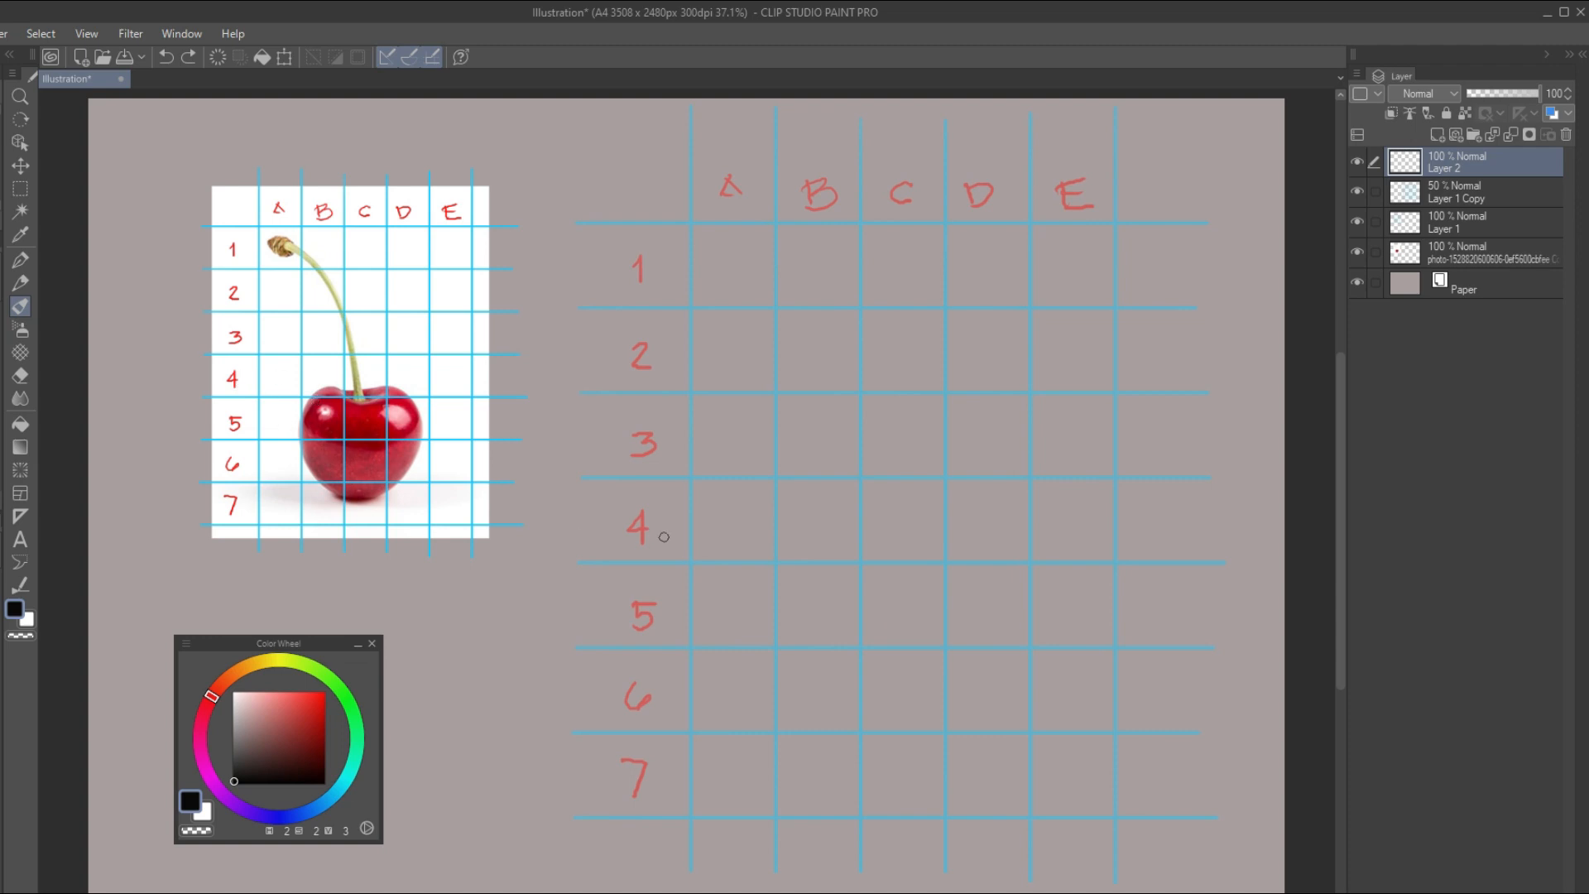
{"action": "mouse_move", "coordinate": [776, 600]}
{"action": "left_mouse_down"}
{"action": "mouse_move", "coordinate": [799, 555]}
{"action": "mouse_move", "coordinate": [859, 539]}
{"action": "mouse_move", "coordinate": [862, 563]}
{"action": "mouse_move", "coordinate": [924, 571]}
{"action": "mouse_move", "coordinate": [939, 561]}
{"action": "mouse_move", "coordinate": [862, 566]}
{"action": "mouse_move", "coordinate": [949, 536]}
{"action": "mouse_move", "coordinate": [994, 564]}
{"action": "mouse_move", "coordinate": [993, 659]}
{"action": "left_mouse_up"}
{"action": "mouse_move", "coordinate": [998, 575]}
{"action": "left_mouse_down"}
{"action": "mouse_move", "coordinate": [1003, 650]}
{"action": "mouse_move", "coordinate": [980, 705]}
{"action": "left_mouse_up"}
{"action": "mouse_move", "coordinate": [948, 755]}
{"action": "left_mouse_down"}
{"action": "mouse_move", "coordinate": [1005, 632]}
{"action": "mouse_move", "coordinate": [952, 755]}
{"action": "mouse_move", "coordinate": [863, 751]}
{"action": "mouse_move", "coordinate": [916, 766]}
{"action": "mouse_move", "coordinate": [807, 732]}
{"action": "left_mouse_up"}
{"action": "mouse_move", "coordinate": [782, 604]}
{"action": "left_mouse_down"}
{"action": "mouse_move", "coordinate": [763, 662]}
{"action": "mouse_move", "coordinate": [777, 582]}
{"action": "mouse_move", "coordinate": [769, 683]}
{"action": "mouse_move", "coordinate": [828, 745]}
{"action": "mouse_move", "coordinate": [957, 736]}
{"action": "mouse_move", "coordinate": [1006, 619]}
{"action": "left_mouse_up"}
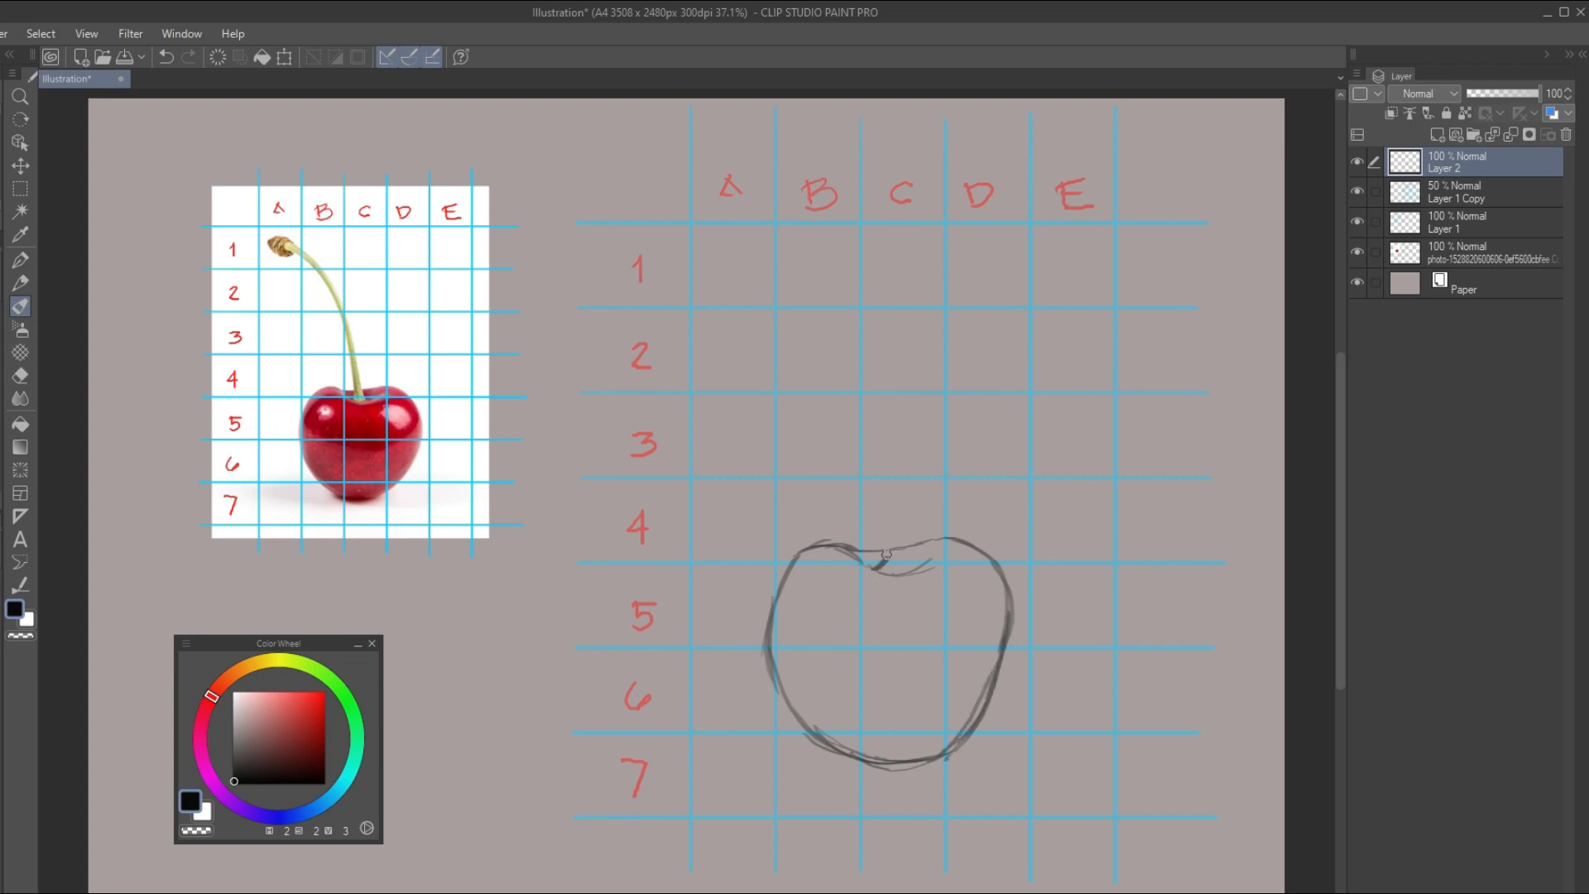
Sketch the curved stem from the cherry's top dip up to its knobbly tip in cell A1 of the enlarged grid
{"action": "left_click_drag", "start_coordinate": [857, 426], "coordinate": [882, 563]}
{"action": "mouse_move", "coordinate": [853, 392]}
{"action": "left_mouse_down"}
{"action": "mouse_move", "coordinate": [910, 576]}
{"action": "mouse_move", "coordinate": [863, 445]}
{"action": "left_mouse_up"}
{"action": "mouse_move", "coordinate": [853, 391]}
{"action": "left_mouse_down"}
{"action": "mouse_move", "coordinate": [872, 434]}
{"action": "mouse_move", "coordinate": [821, 315]}
{"action": "mouse_move", "coordinate": [840, 368]}
{"action": "left_mouse_up"}
{"action": "mouse_move", "coordinate": [802, 302]}
{"action": "left_mouse_down"}
{"action": "mouse_move", "coordinate": [755, 278]}
{"action": "mouse_move", "coordinate": [747, 255]}
{"action": "mouse_move", "coordinate": [820, 319]}
{"action": "left_mouse_up"}
{"action": "mouse_move", "coordinate": [770, 263]}
{"action": "left_mouse_down"}
{"action": "mouse_move", "coordinate": [835, 335]}
{"action": "mouse_move", "coordinate": [694, 253]}
{"action": "mouse_move", "coordinate": [757, 242]}
{"action": "mouse_move", "coordinate": [768, 287]}
{"action": "mouse_move", "coordinate": [721, 271]}
{"action": "left_mouse_up"}
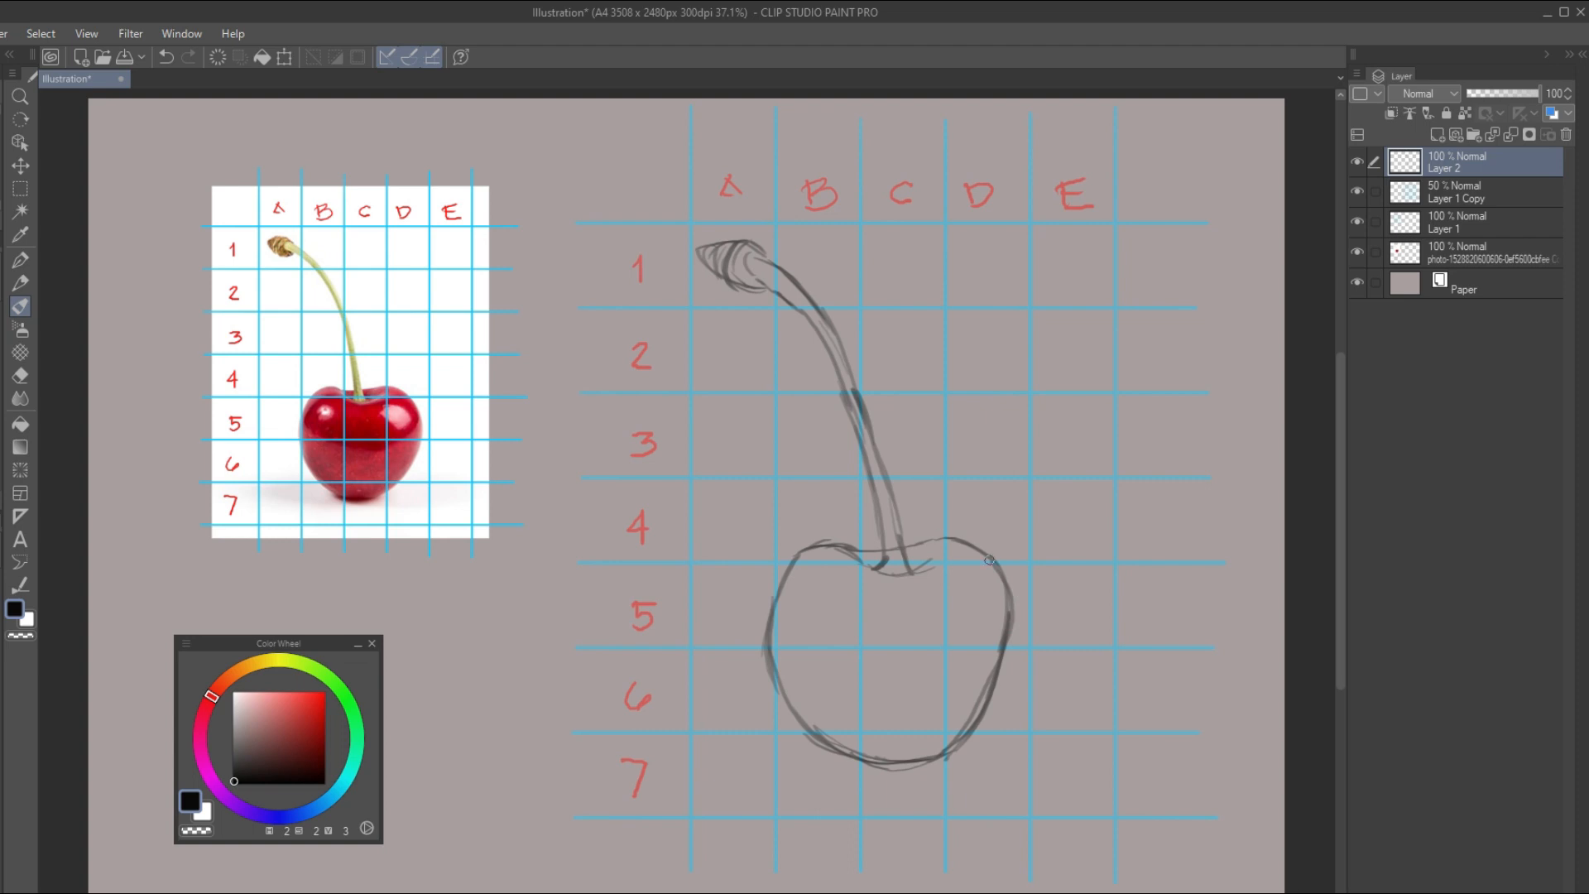
Darken the cherry's outline and sketch the contact shadow and wide elliptical cast shadow beneath it in rows 6 and 7
{"action": "mouse_move", "coordinate": [929, 559]}
{"action": "left_mouse_down"}
{"action": "mouse_move", "coordinate": [939, 538]}
{"action": "mouse_move", "coordinate": [995, 658]}
{"action": "mouse_move", "coordinate": [956, 743]}
{"action": "mouse_move", "coordinate": [787, 702]}
{"action": "left_mouse_up"}
{"action": "mouse_move", "coordinate": [846, 767]}
{"action": "left_mouse_down"}
{"action": "mouse_move", "coordinate": [944, 772]}
{"action": "mouse_move", "coordinate": [960, 756]}
{"action": "left_mouse_up"}
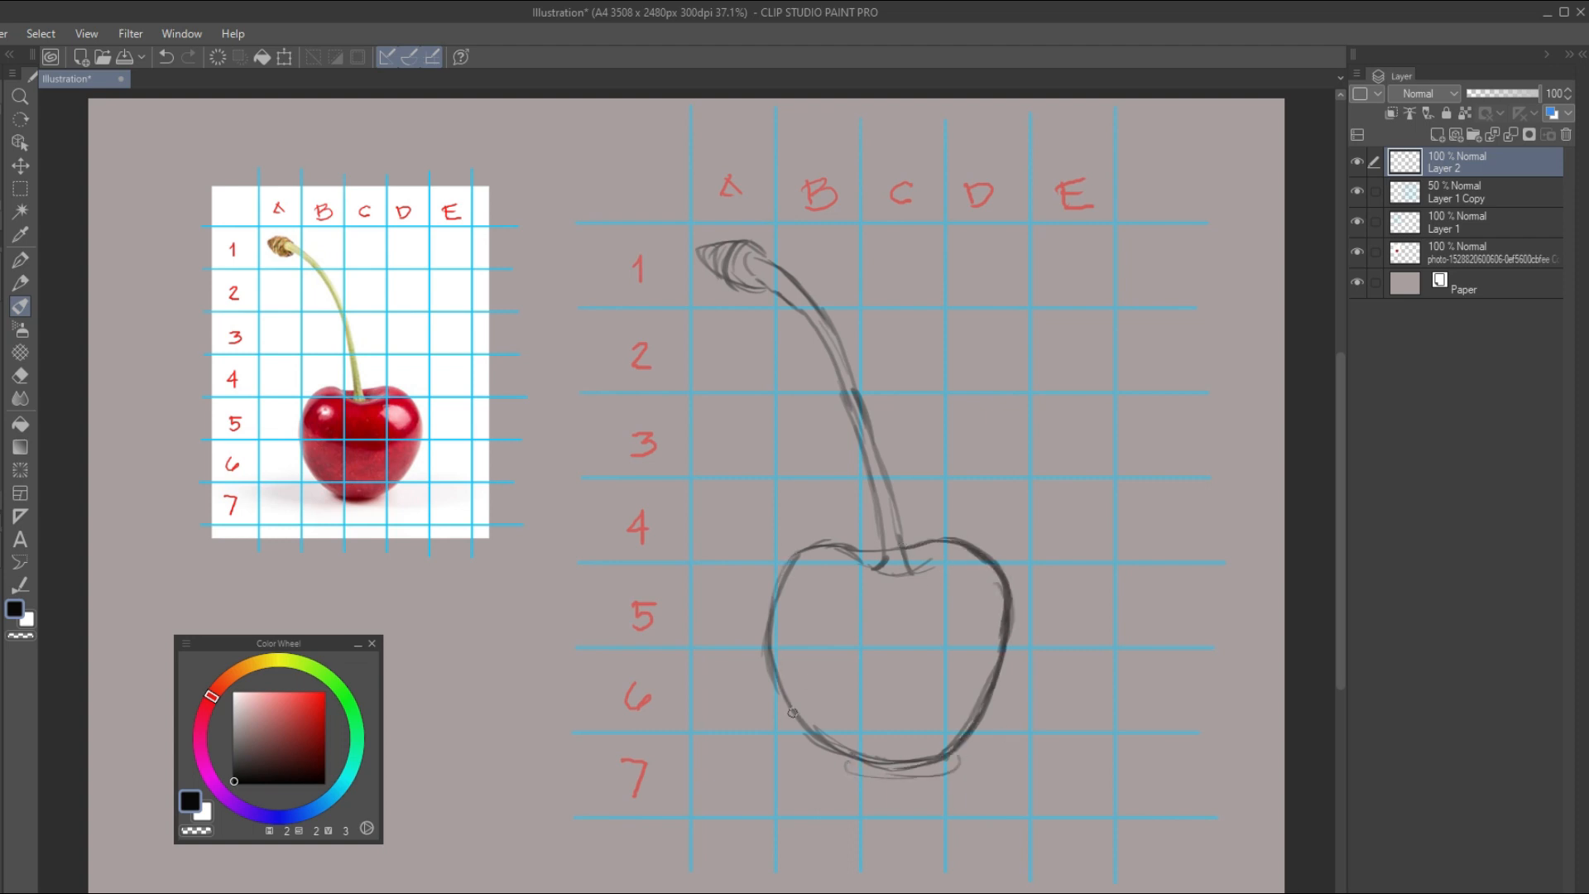
{"action": "mouse_move", "coordinate": [793, 718]}
{"action": "left_mouse_down"}
{"action": "mouse_move", "coordinate": [739, 726]}
{"action": "mouse_move", "coordinate": [705, 764]}
{"action": "mouse_move", "coordinate": [952, 791]}
{"action": "left_mouse_up"}
{"action": "left_click_drag", "start_coordinate": [941, 795], "coordinate": [1006, 791]}
{"action": "mouse_move", "coordinate": [1056, 718]}
{"action": "left_mouse_down"}
{"action": "mouse_move", "coordinate": [1107, 741]}
{"action": "mouse_move", "coordinate": [1022, 777]}
{"action": "left_mouse_up"}
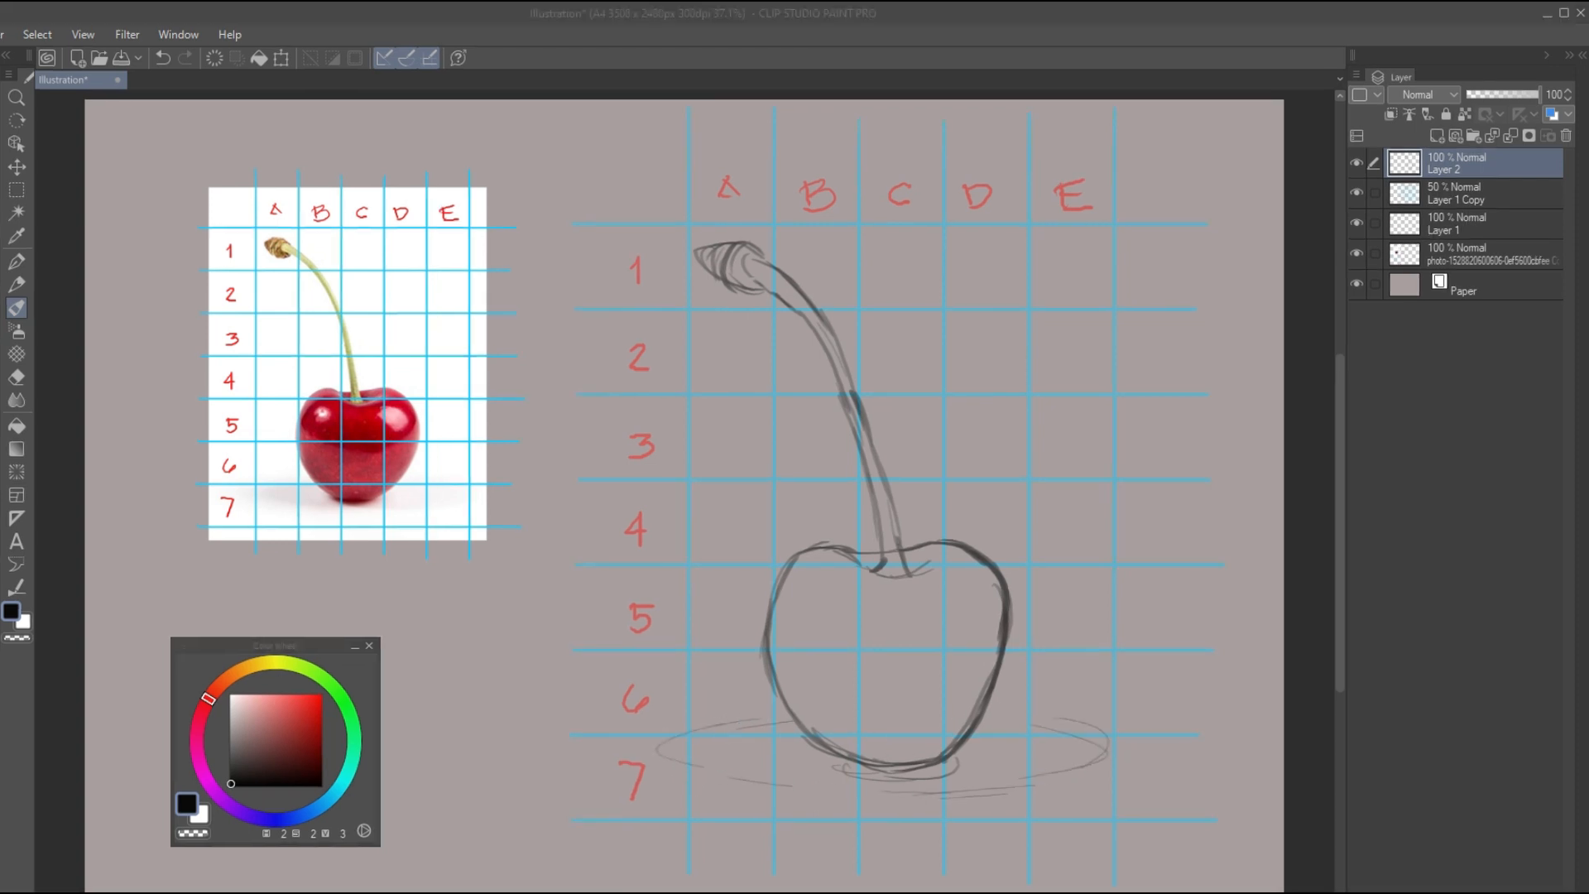
Sketch the two highlight shapes and the curved reflection lines inside the cherry's body around row 5
{"action": "mouse_move", "coordinate": [955, 578]}
{"action": "left_mouse_down"}
{"action": "mouse_move", "coordinate": [932, 593]}
{"action": "mouse_move", "coordinate": [954, 621]}
{"action": "mouse_move", "coordinate": [970, 583]}
{"action": "mouse_move", "coordinate": [986, 608]}
{"action": "mouse_move", "coordinate": [960, 626]}
{"action": "left_mouse_up"}
{"action": "mouse_move", "coordinate": [825, 585]}
{"action": "left_mouse_down"}
{"action": "mouse_move", "coordinate": [820, 612]}
{"action": "mouse_move", "coordinate": [832, 592]}
{"action": "left_mouse_up"}
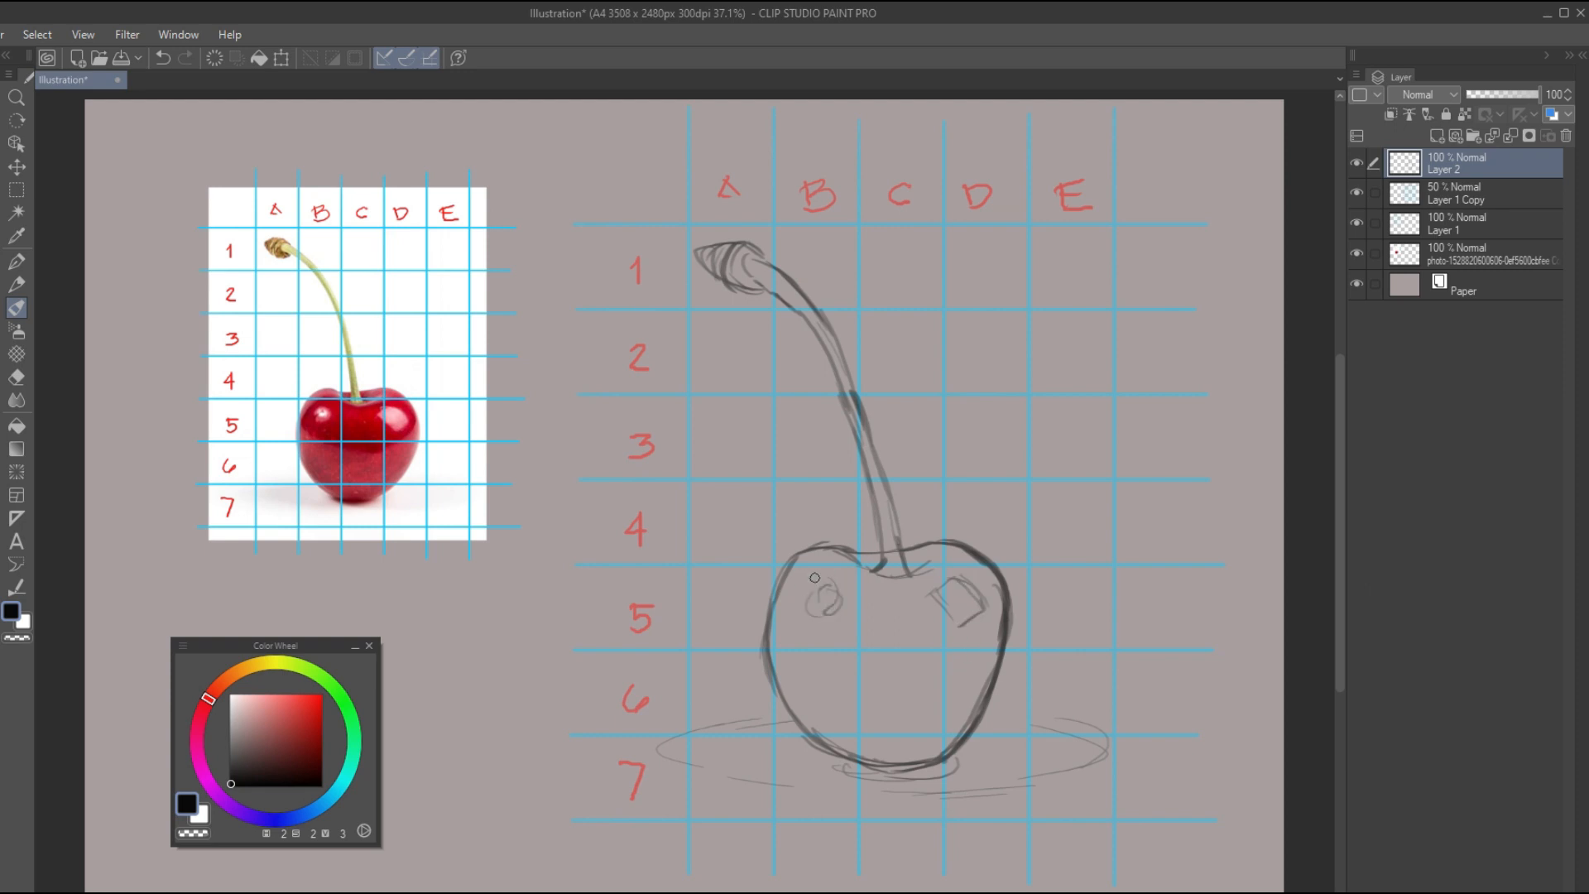
{"action": "mouse_move", "coordinate": [777, 647]}
{"action": "left_mouse_down"}
{"action": "mouse_move", "coordinate": [786, 589]}
{"action": "mouse_move", "coordinate": [859, 664]}
{"action": "left_mouse_up"}
{"action": "left_click_drag", "start_coordinate": [1000, 601], "coordinate": [975, 644]}
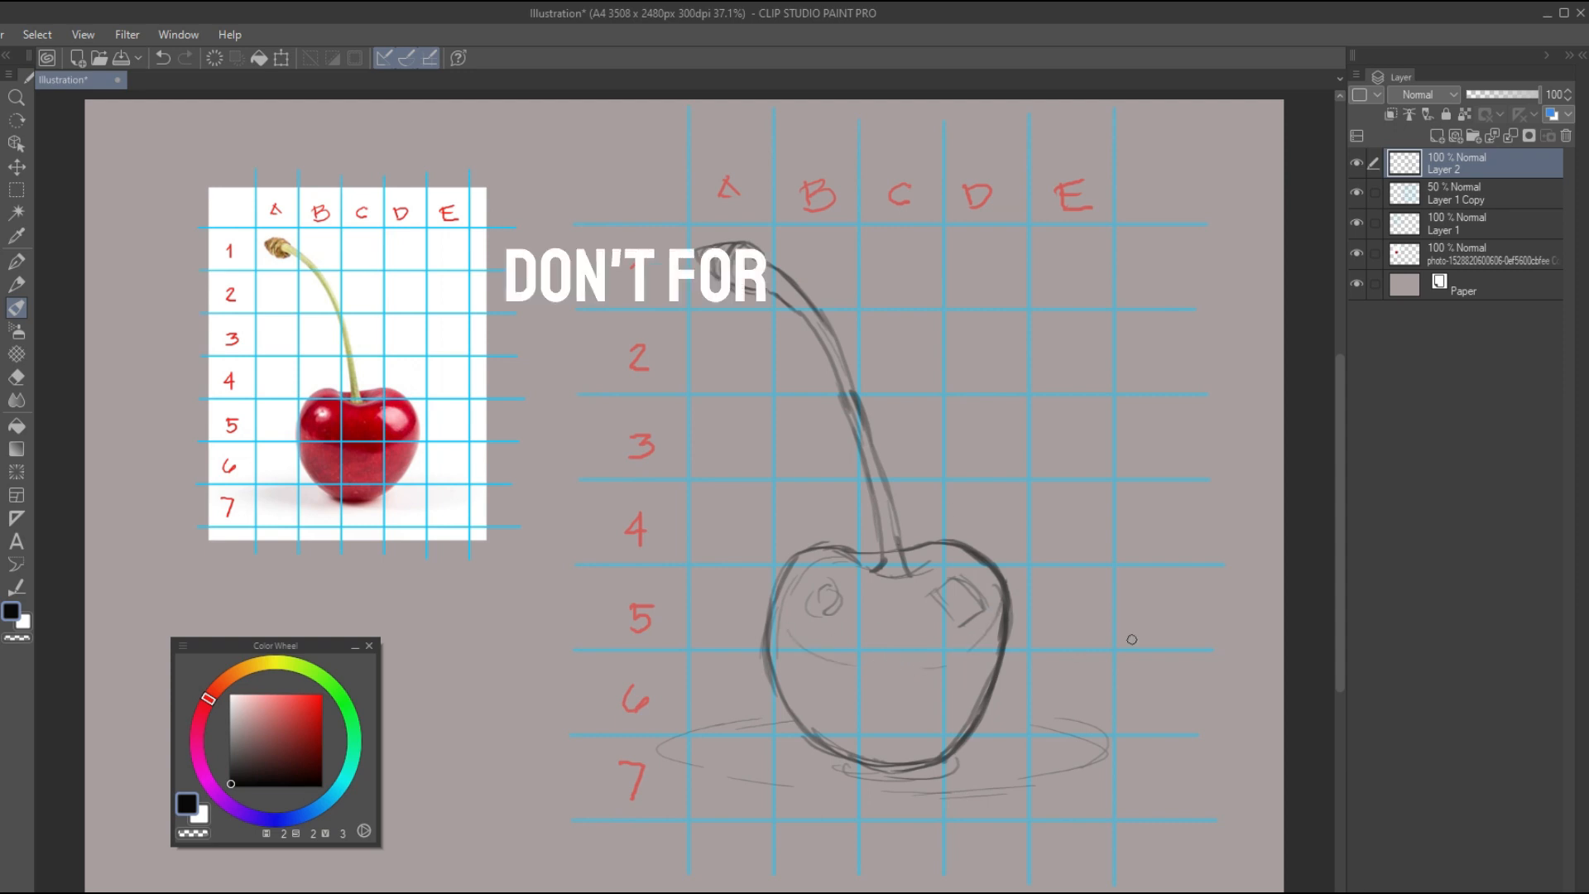